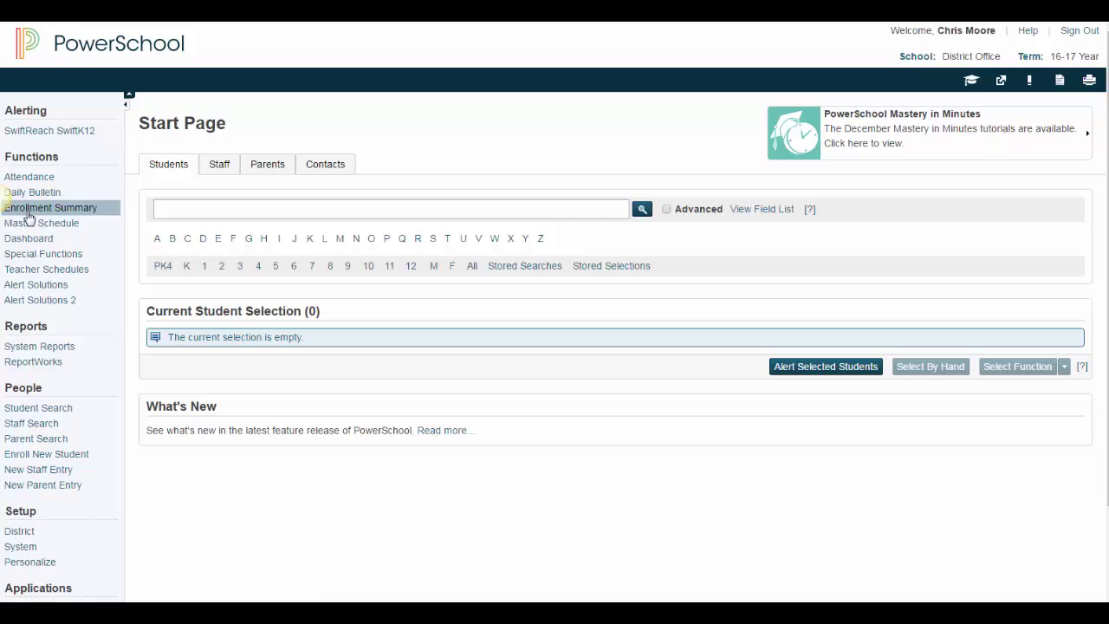
- Start a new message in Alert Solutions 2 and choose only the Training Use Only list as its recipients
{"action": "left_click", "coordinate": [23, 301]}
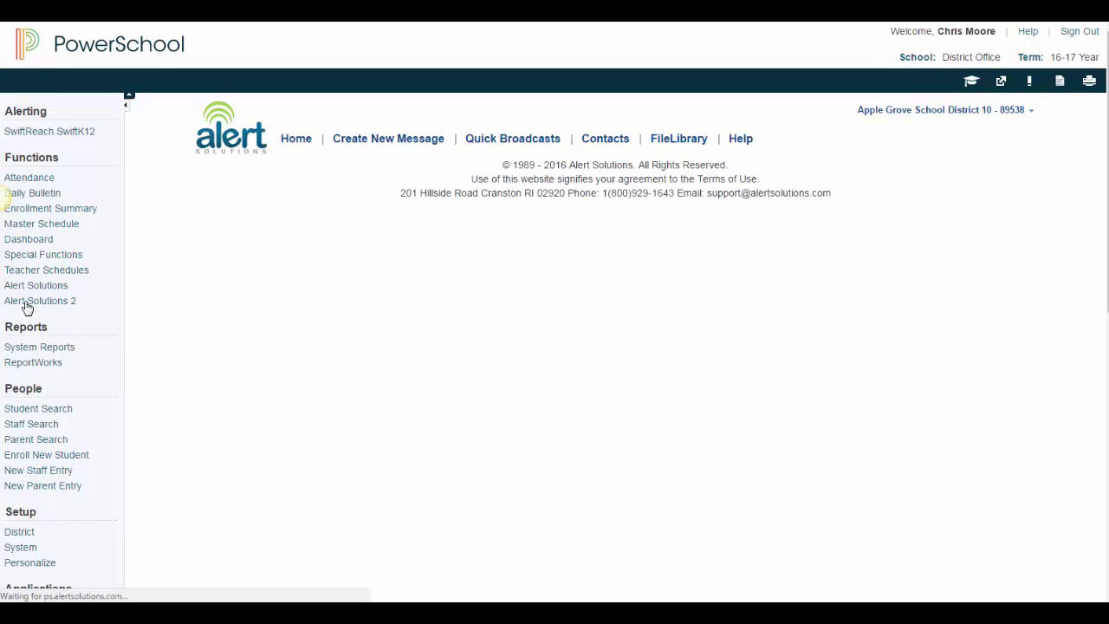
{"action": "left_click", "coordinate": [385, 145]}
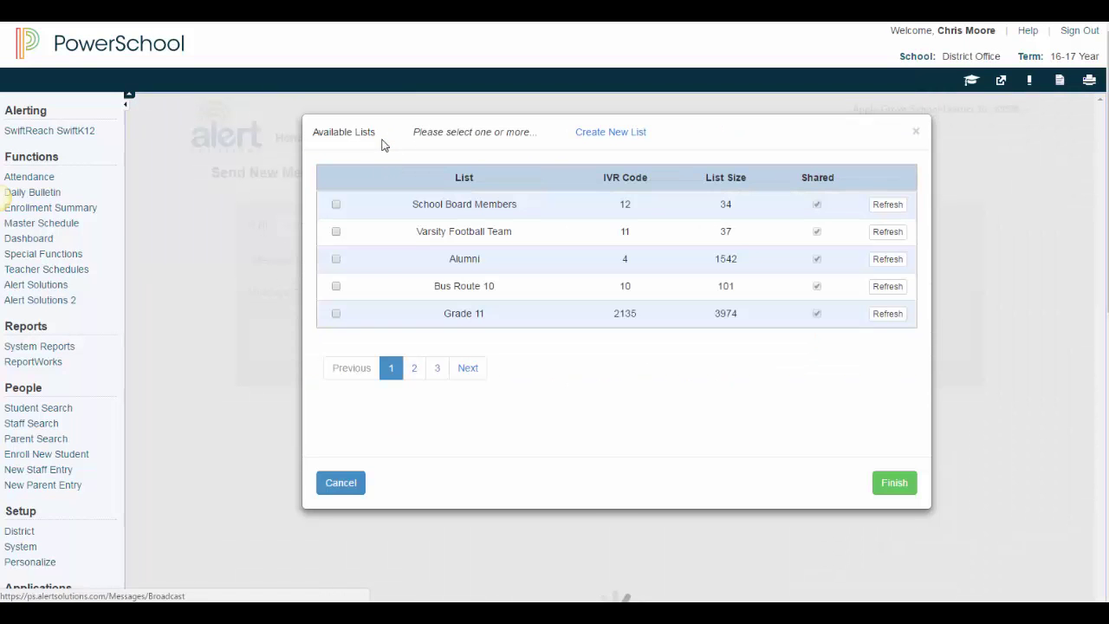
{"action": "left_click", "coordinate": [434, 373]}
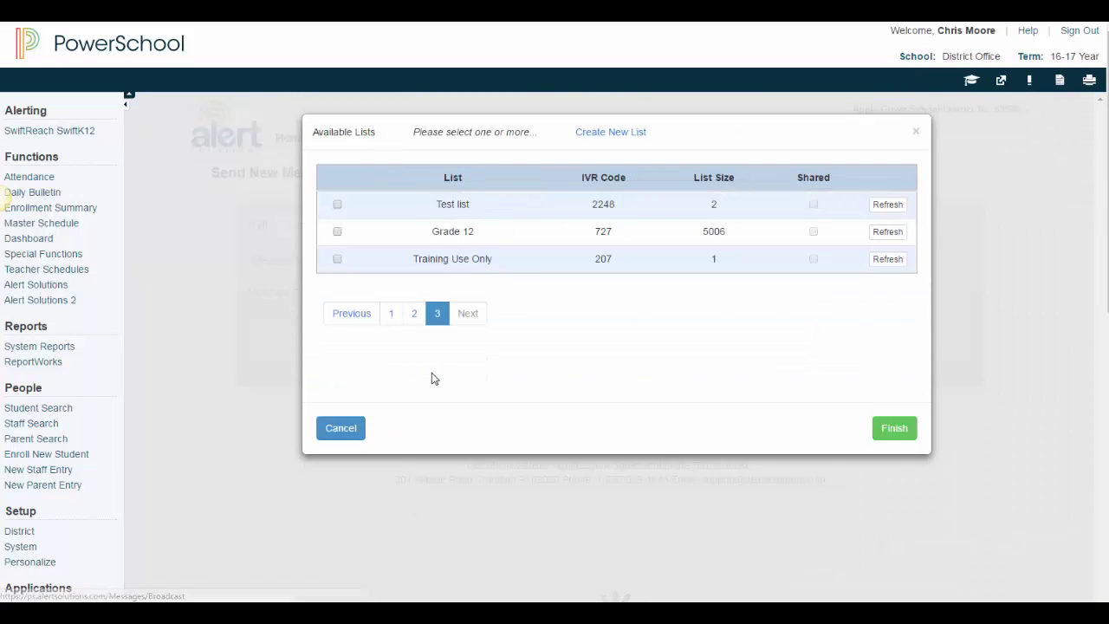
{"action": "left_click", "coordinate": [336, 259]}
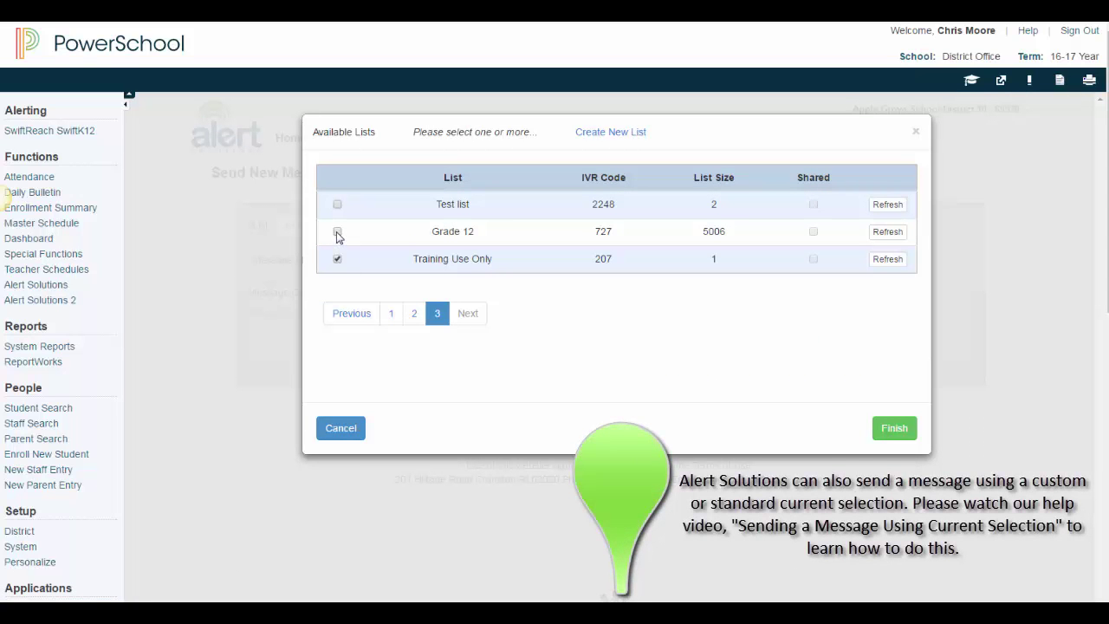
{"action": "left_click", "coordinate": [337, 231]}
{"action": "left_click", "coordinate": [337, 205]}
{"action": "left_click", "coordinate": [337, 232]}
{"action": "left_click", "coordinate": [337, 204]}
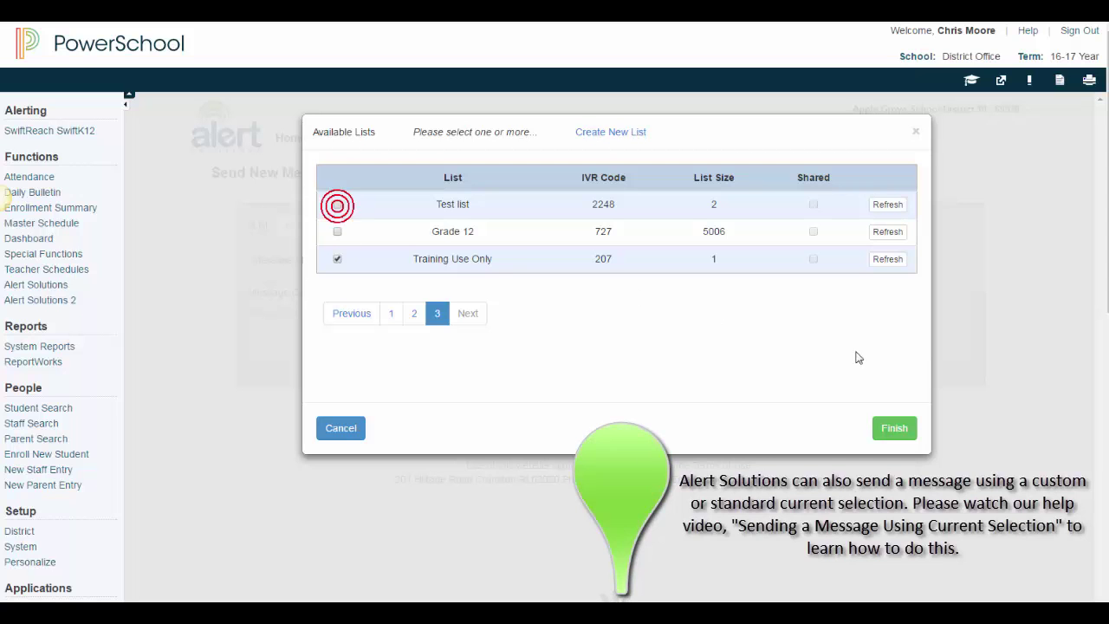
{"action": "left_click", "coordinate": [903, 433]}
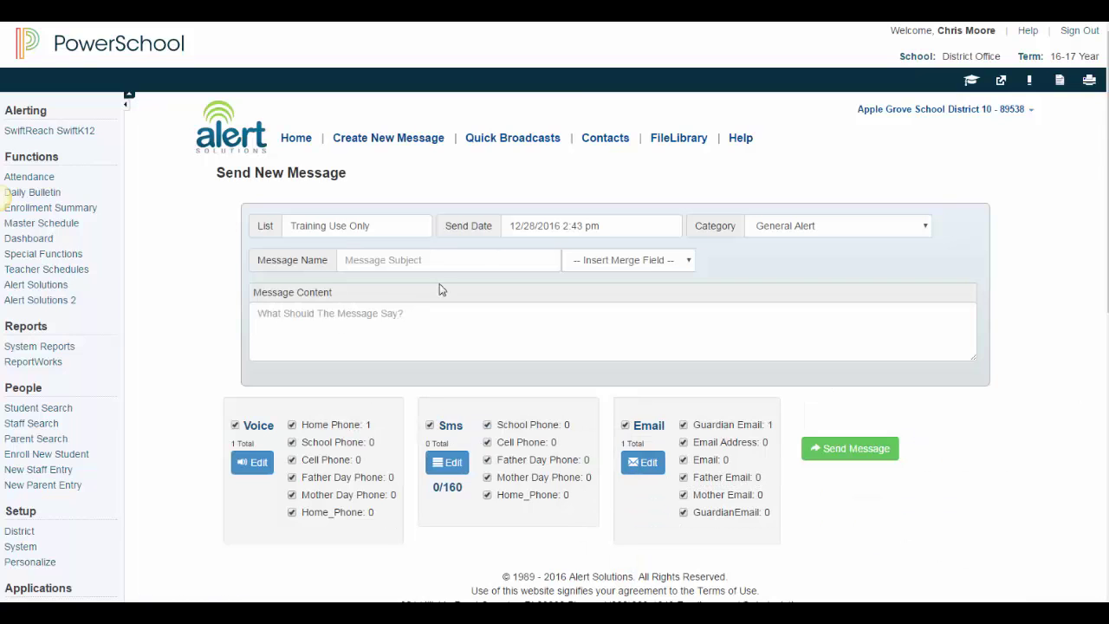
- Schedule the message's send date for 01/04/2017 at 2:11 pm
{"action": "left_click_drag", "start_coordinate": [445, 227], "coordinate": [498, 229]}
{"action": "left_click", "coordinate": [515, 226]}
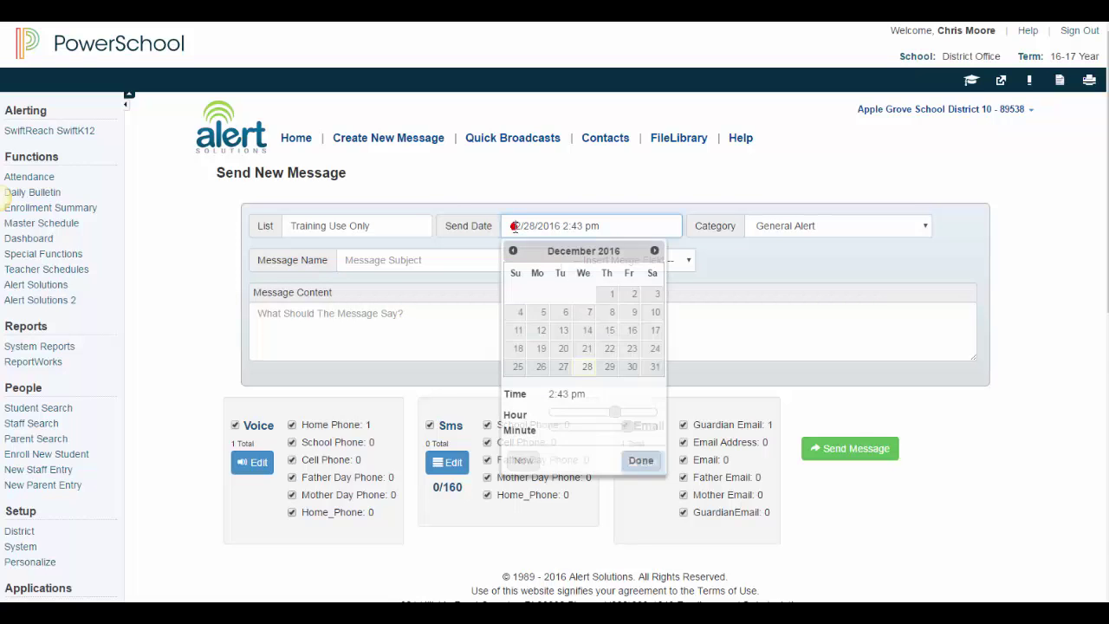
{"action": "left_click", "coordinate": [653, 251]}
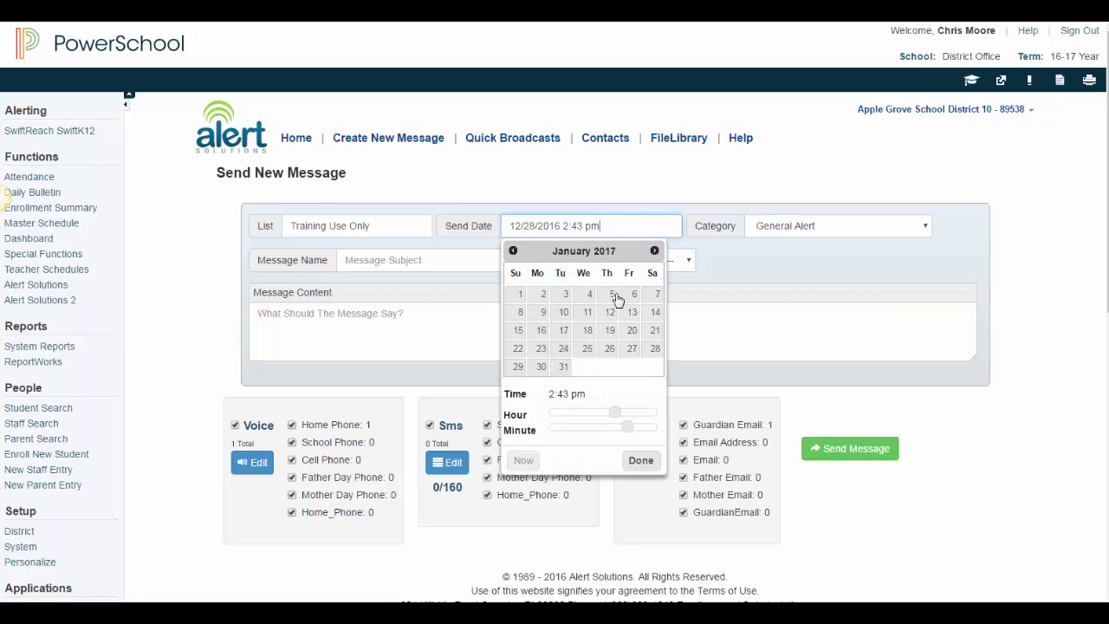
{"action": "left_click", "coordinate": [583, 294]}
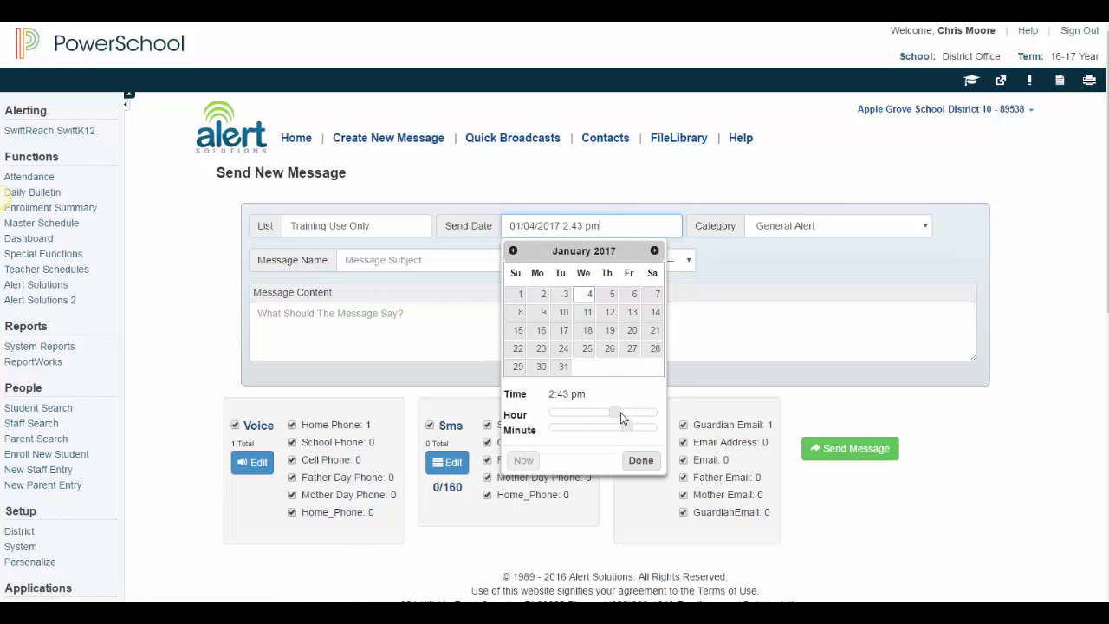
{"action": "left_click_drag", "start_coordinate": [623, 428], "coordinate": [569, 427]}
{"action": "left_click", "coordinate": [641, 460]}
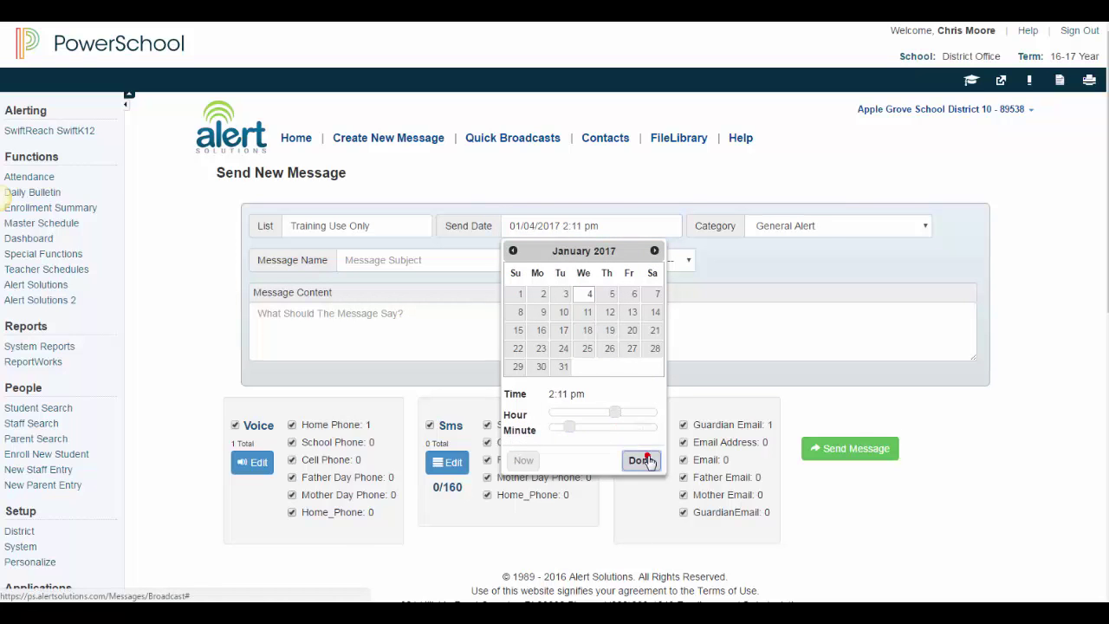
- Set the message category to School Closure and name the message "Weather-Related School Closing"
{"action": "left_click_drag", "start_coordinate": [693, 234], "coordinate": [734, 230]}
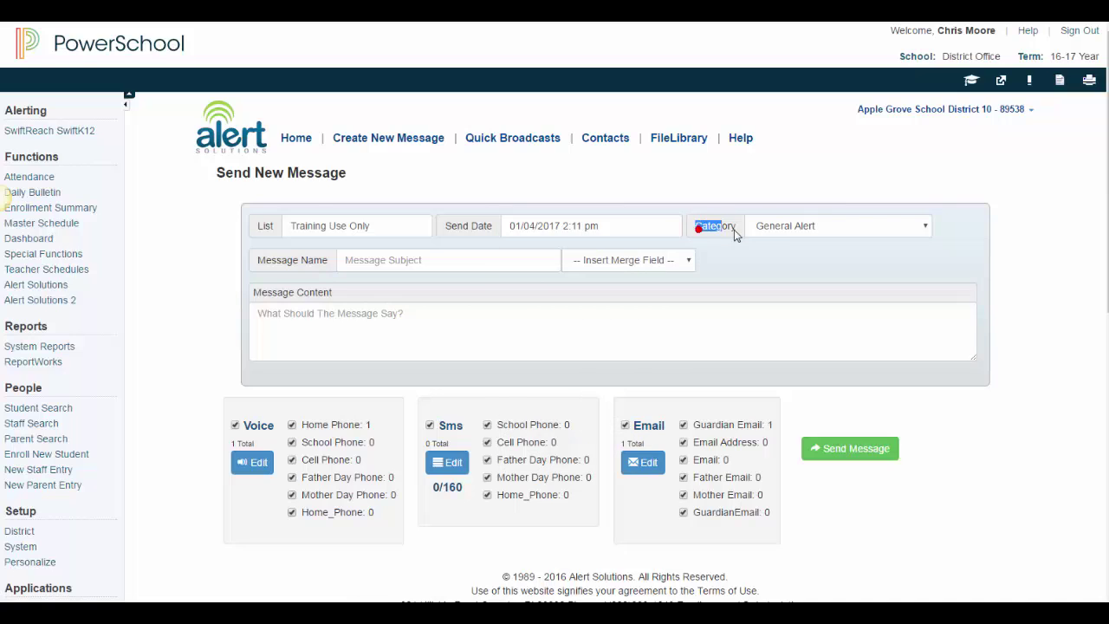
{"action": "left_click", "coordinate": [782, 228]}
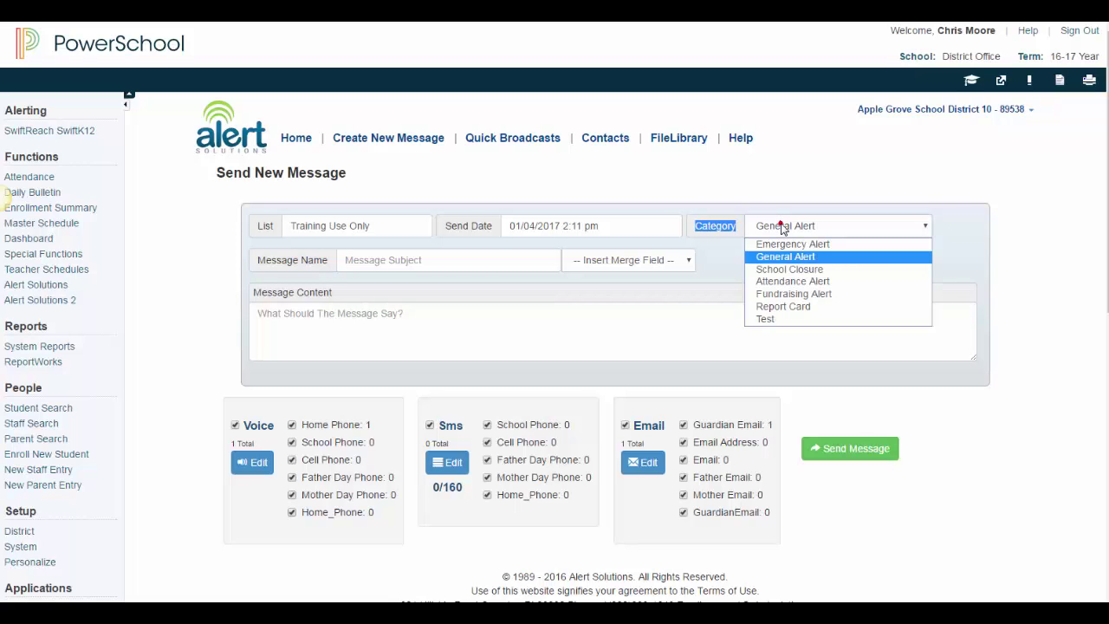
{"action": "left_click", "coordinate": [782, 270]}
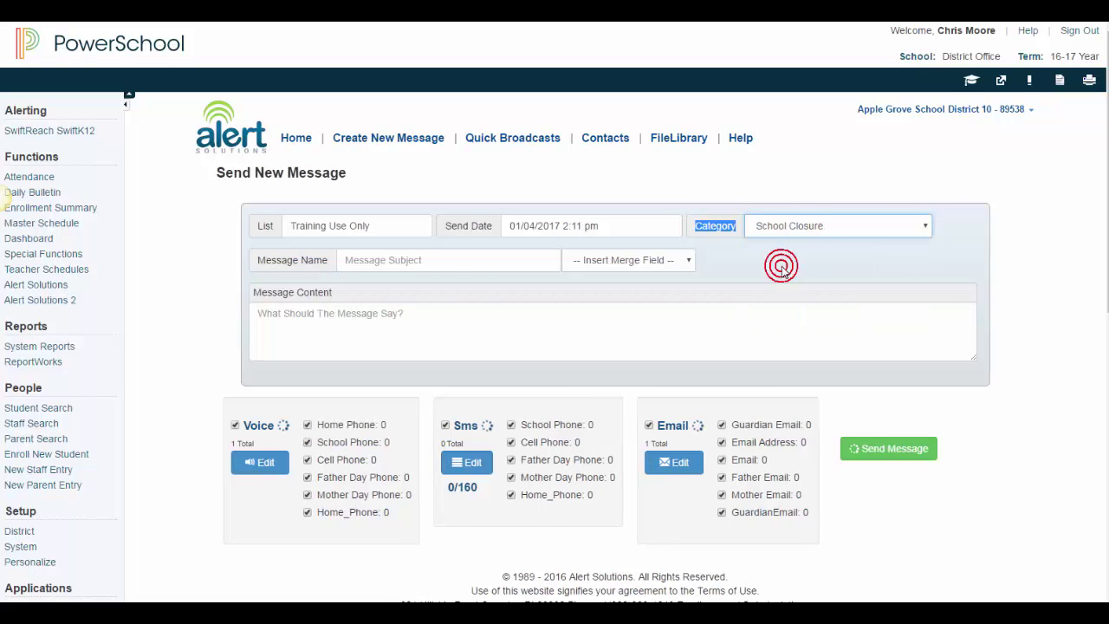
{"action": "left_click", "coordinate": [382, 262]}
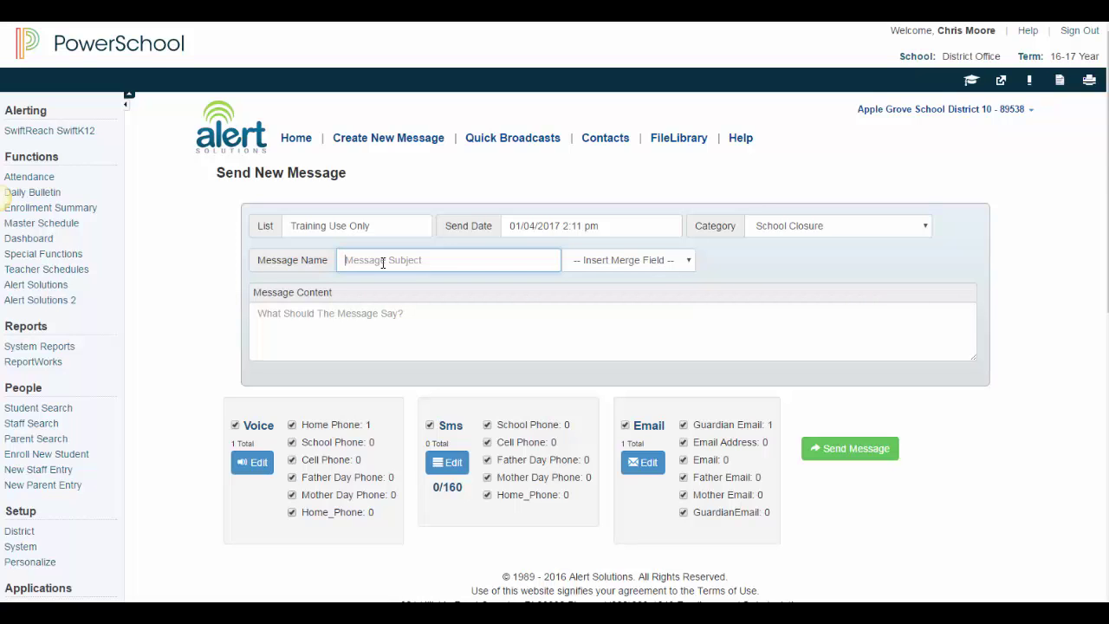
{"action": "type", "text": "WeatherR"}
{"action": "type", "text": "elated SCchool Closing"}
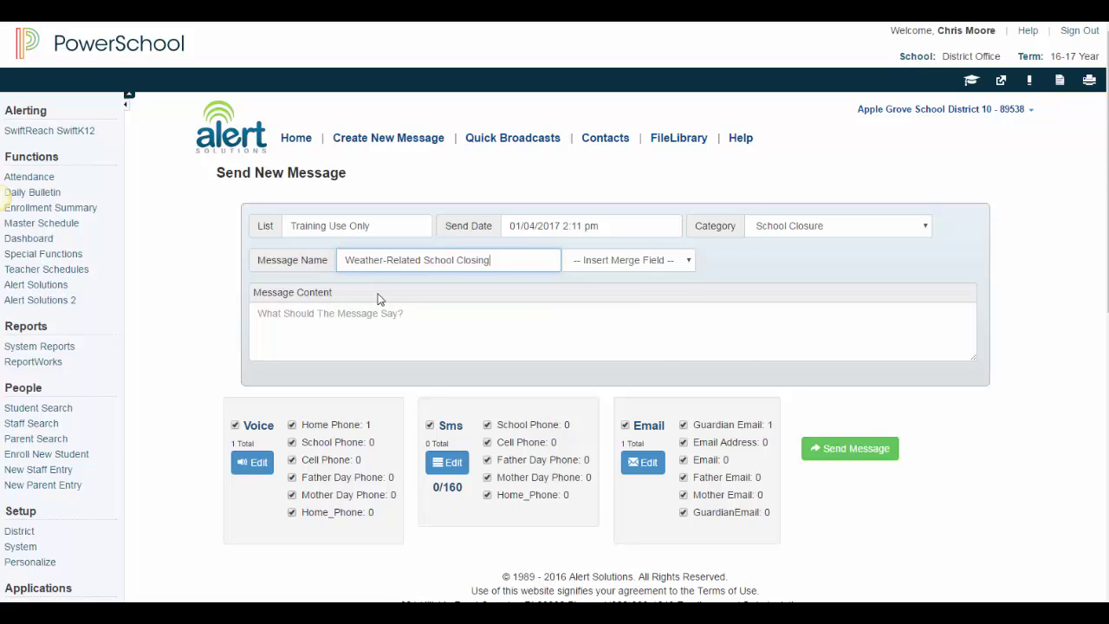
- Exclude Voice and Sms delivery, and enter the message content "School is closed today due to inclement weather. Please keep your student at home."
{"action": "left_click", "coordinate": [234, 424]}
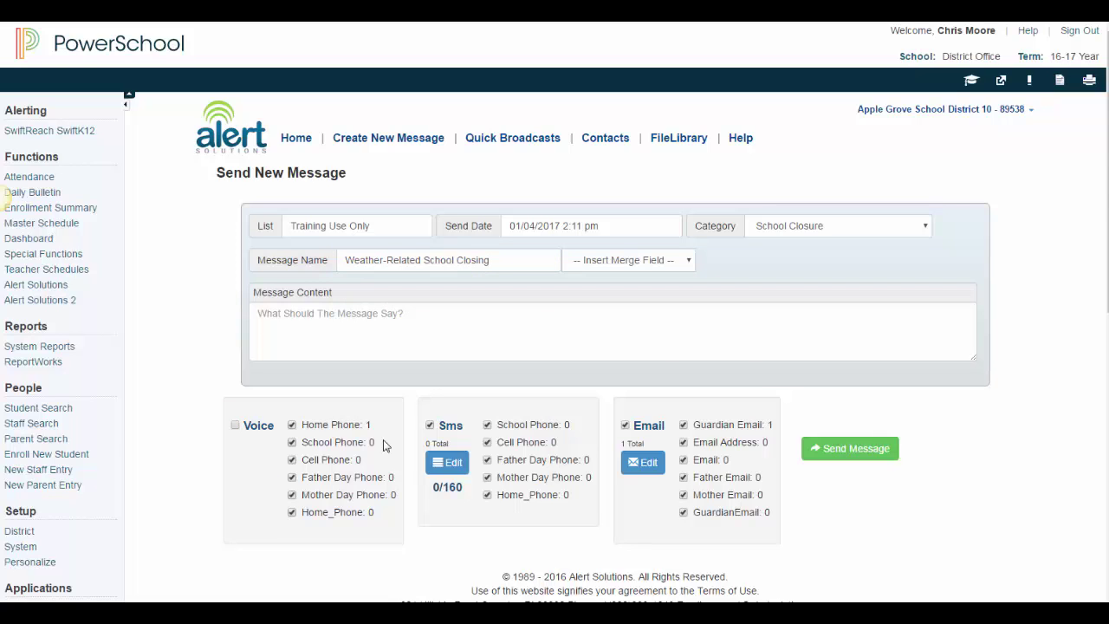
{"action": "left_click", "coordinate": [430, 424]}
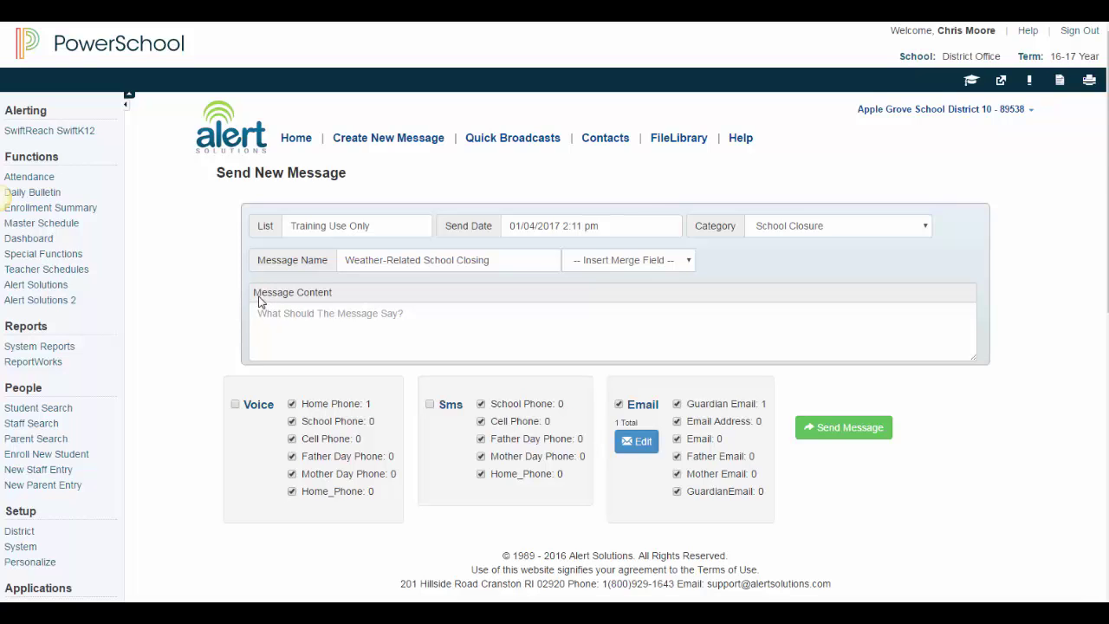
{"action": "left_click_drag", "start_coordinate": [254, 296], "coordinate": [336, 294]}
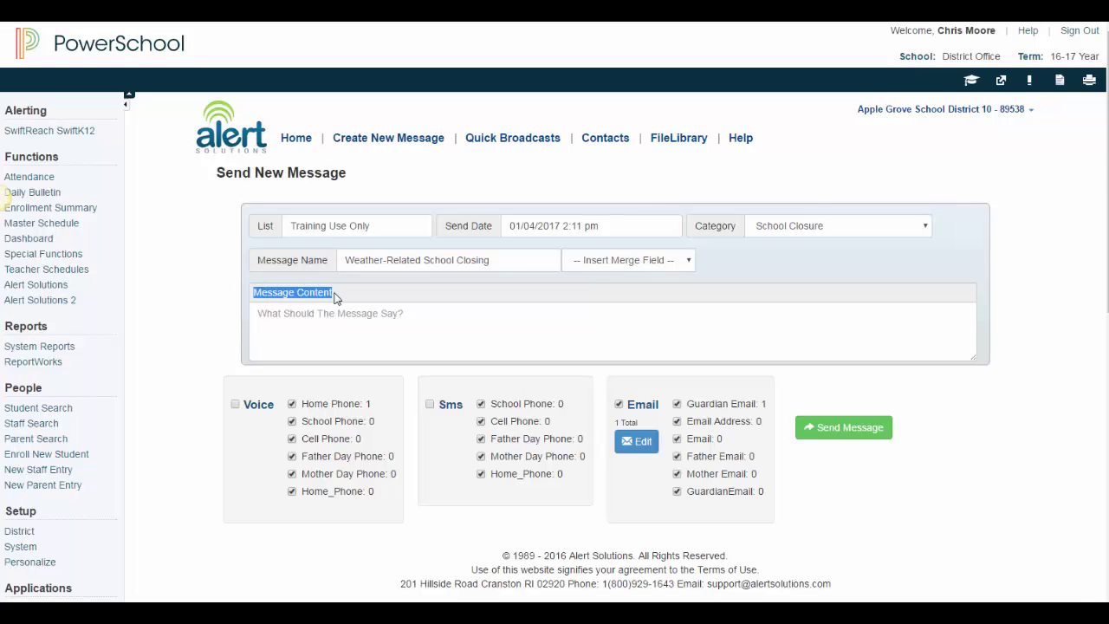
{"action": "left_click", "coordinate": [331, 314]}
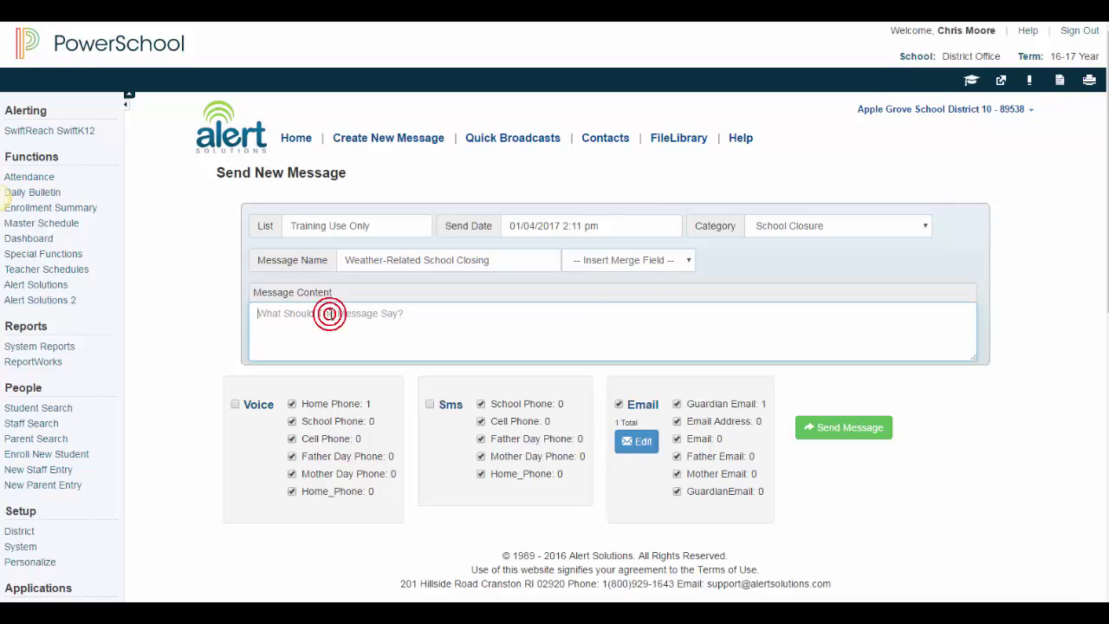
{"action": "type", "text": "Schoo"}
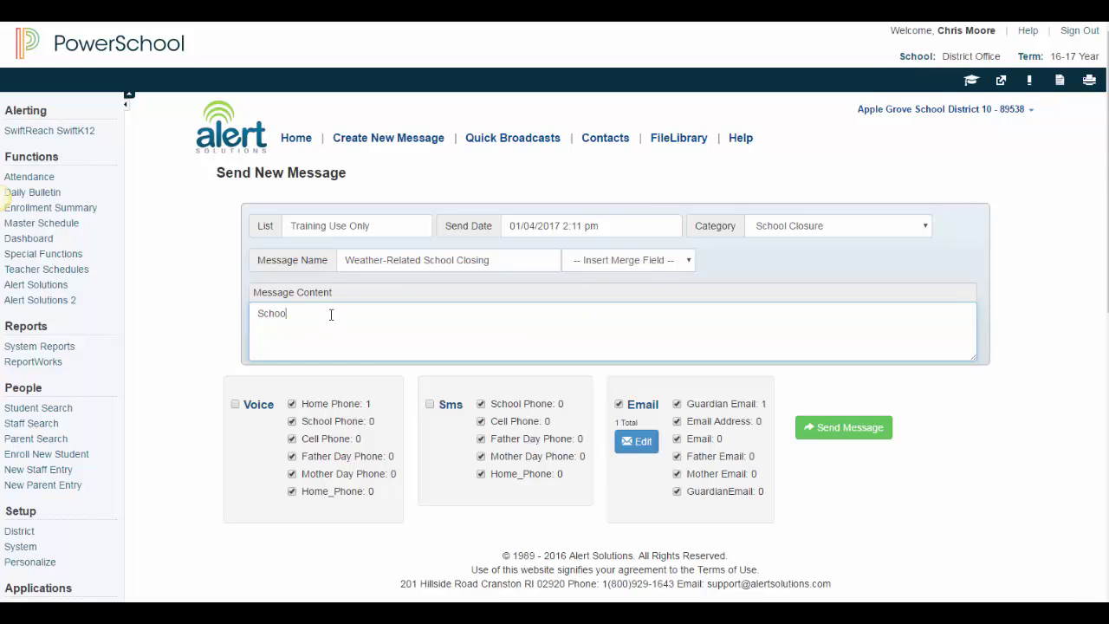
{"action": "type", "text": "l is closed today due to incl"}
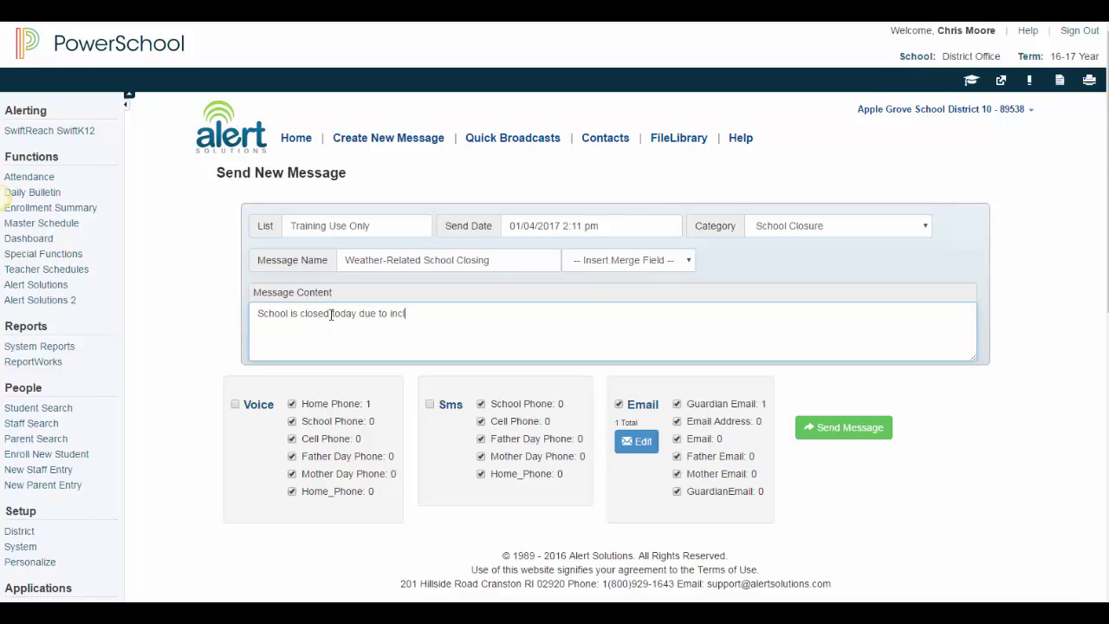
{"action": "type", "text": "ement weather. Please ke"}
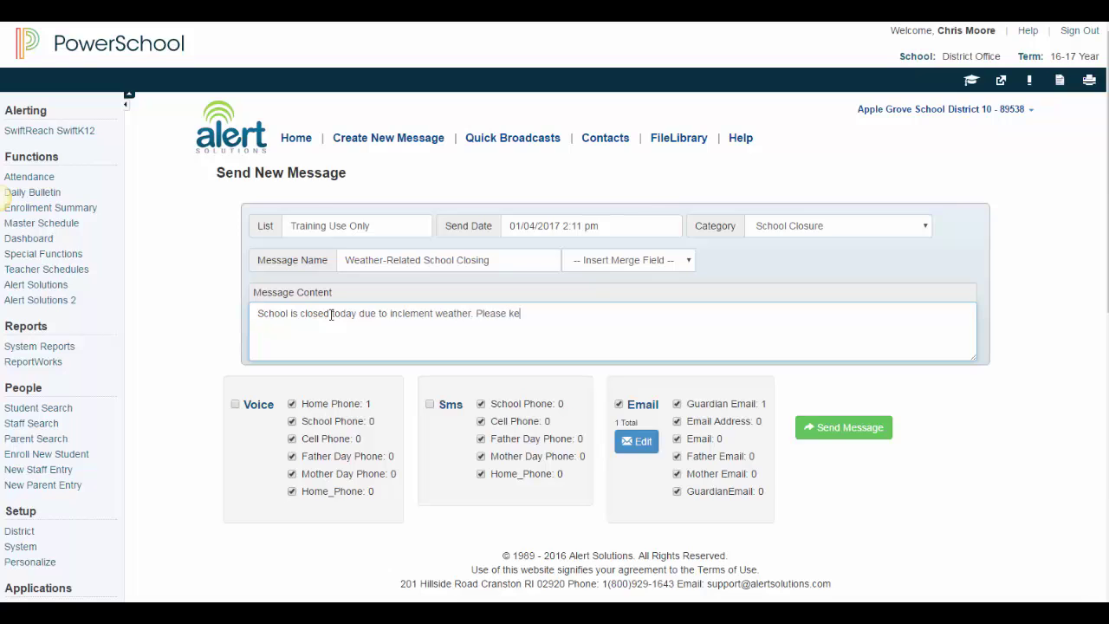
{"action": "type", "text": "ep your student at home."}
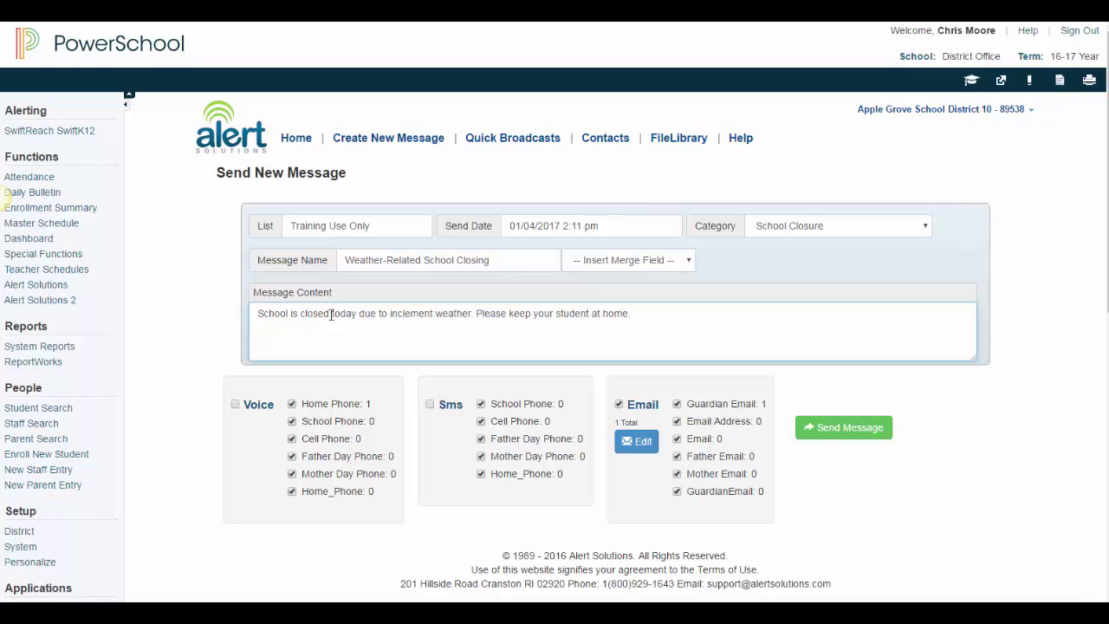
- Look through the merge fields available for the message without inserting one
{"action": "left_click", "coordinate": [633, 260]}
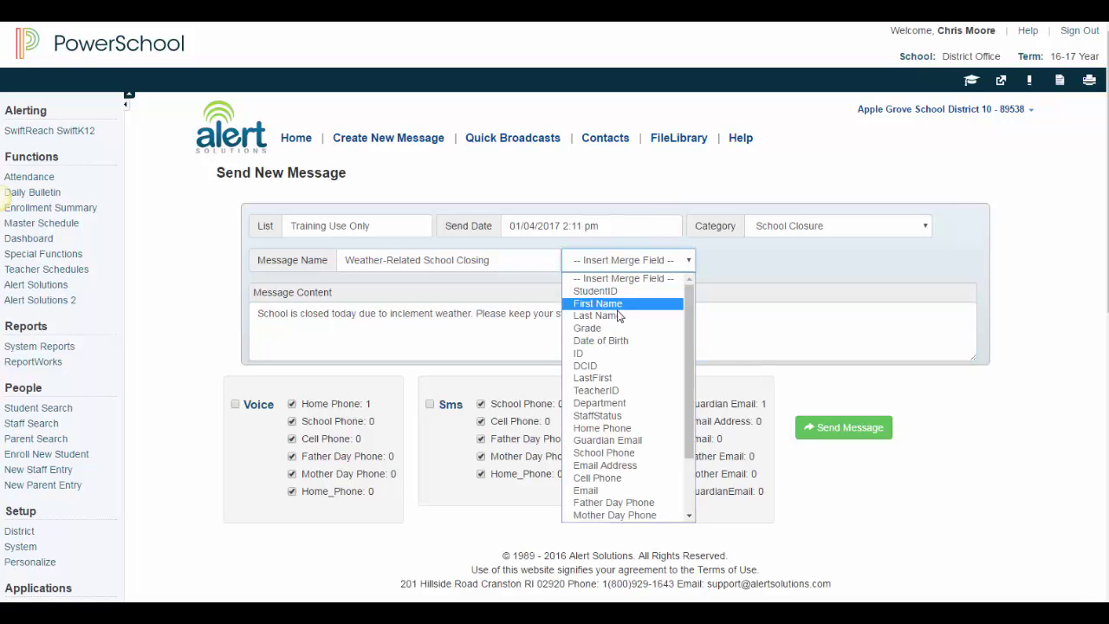
{"action": "left_click", "coordinate": [742, 313]}
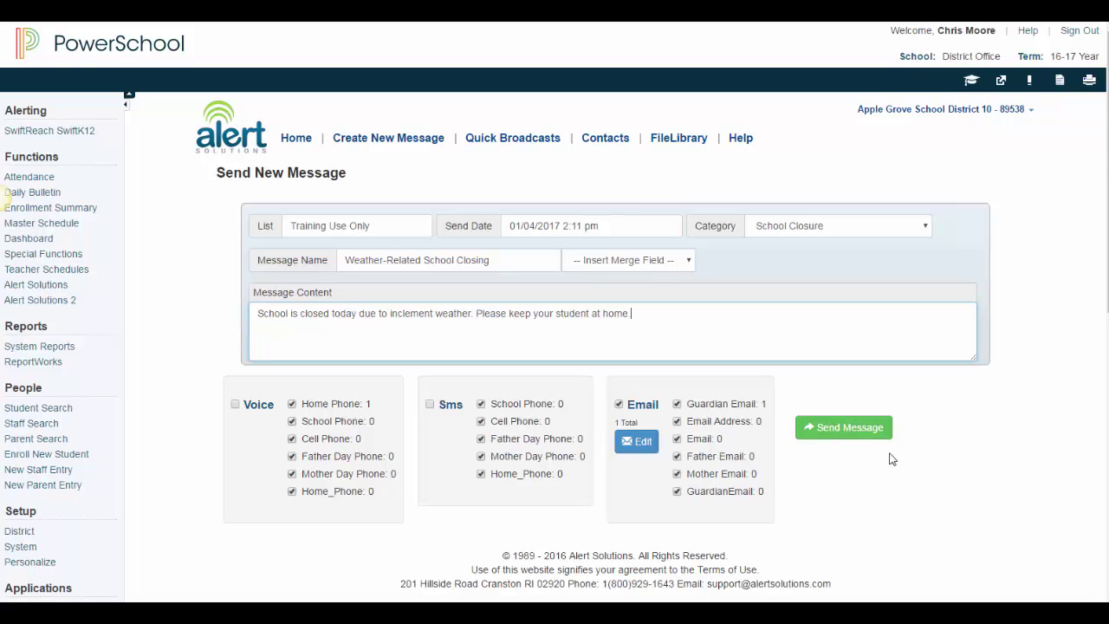
- Open the email version of the message for editing and review its sender, display name, subject, reply-to address and body text
{"action": "left_click", "coordinate": [640, 450]}
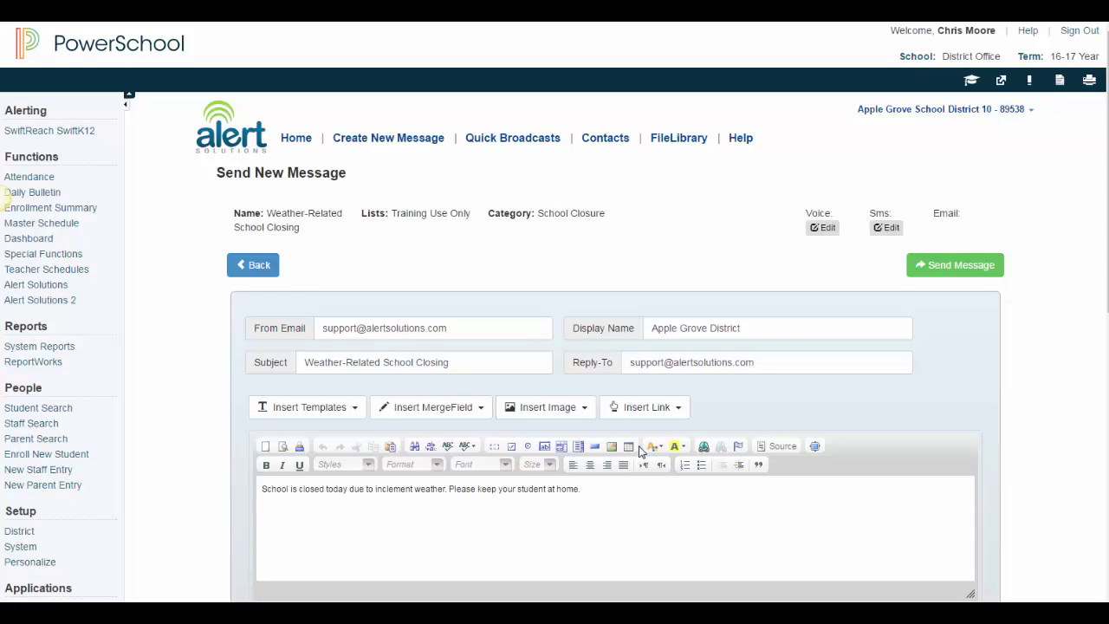
{"action": "scroll", "coordinate": [640, 450], "scroll_direction": "down", "scroll_amount": 3}
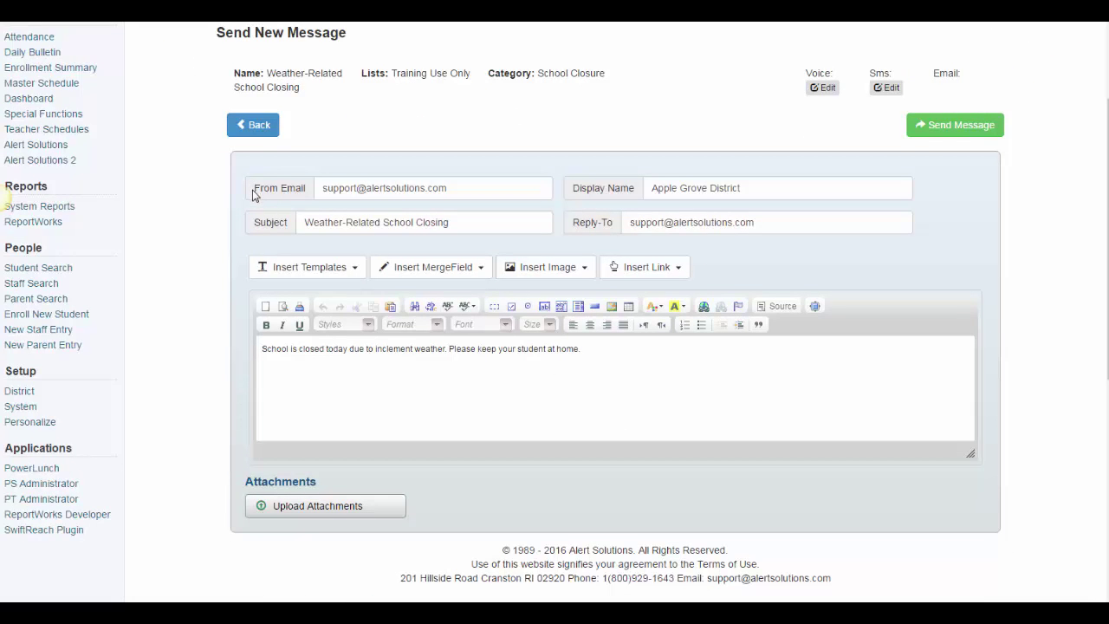
{"action": "left_click_drag", "start_coordinate": [252, 194], "coordinate": [305, 190]}
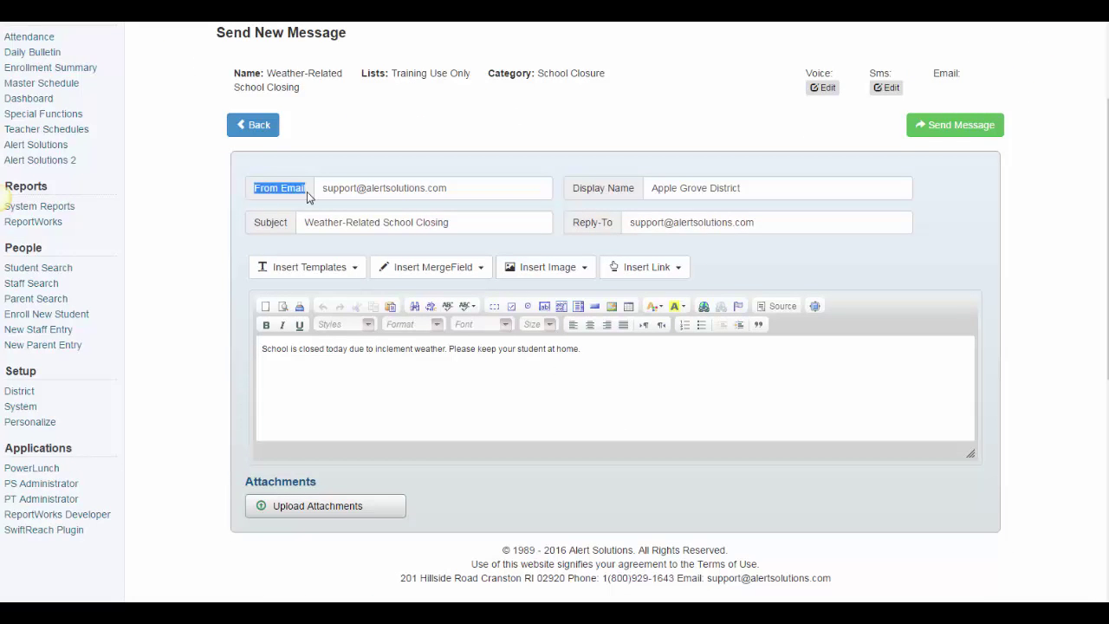
{"action": "left_click_drag", "start_coordinate": [573, 192], "coordinate": [638, 189]}
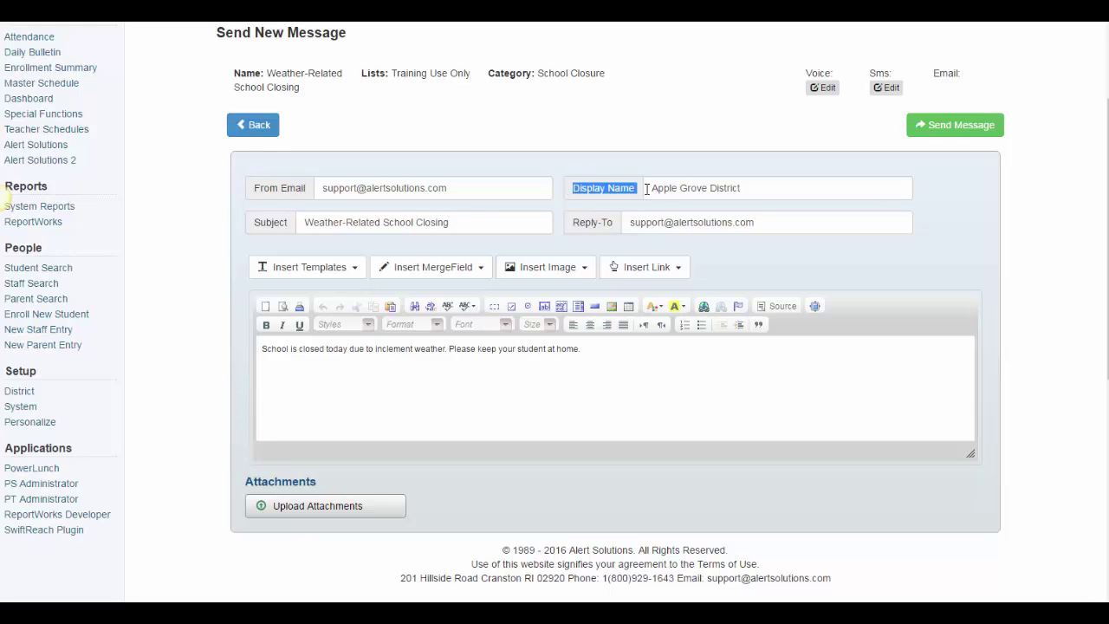
{"action": "left_click_drag", "start_coordinate": [254, 223], "coordinate": [290, 224]}
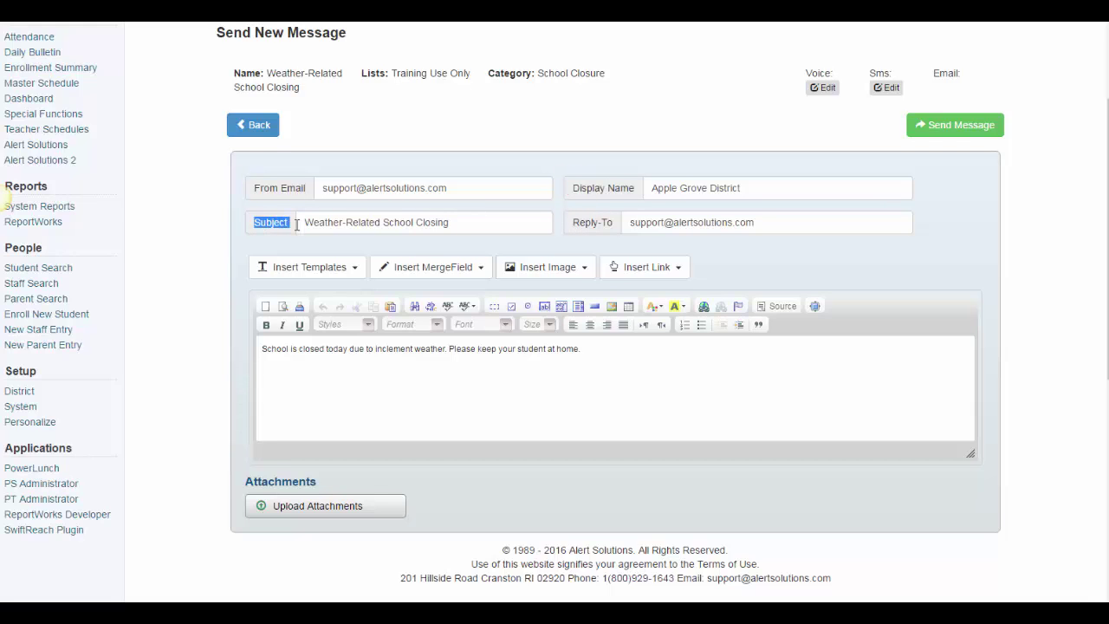
{"action": "left_click_drag", "start_coordinate": [571, 227], "coordinate": [622, 229]}
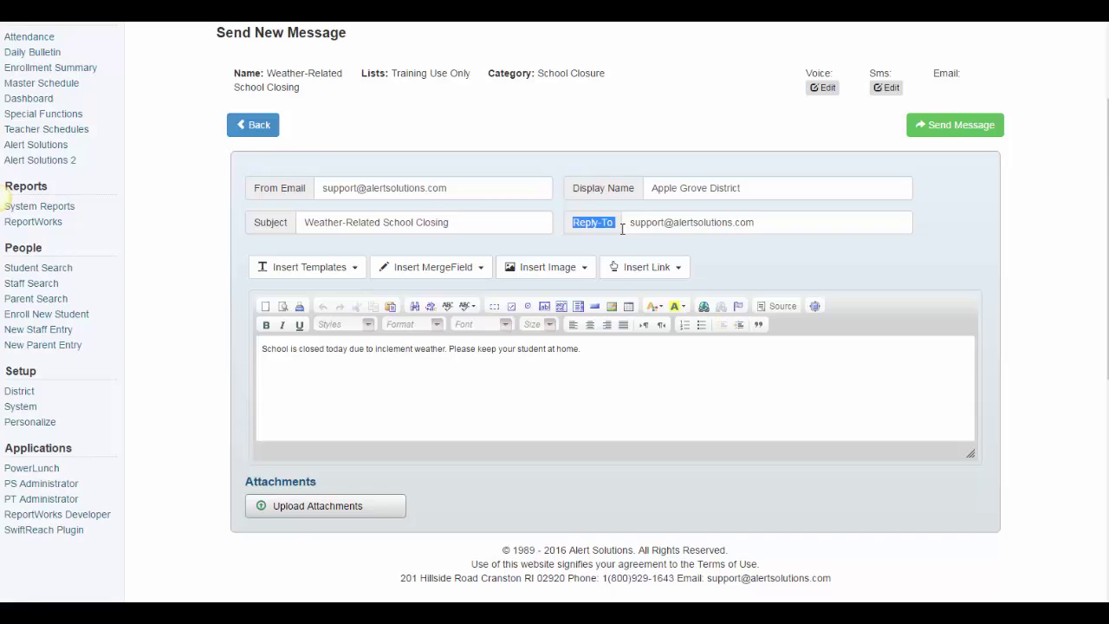
{"action": "left_click", "coordinate": [551, 206]}
{"action": "left_click_drag", "start_coordinate": [503, 229], "coordinate": [303, 223]}
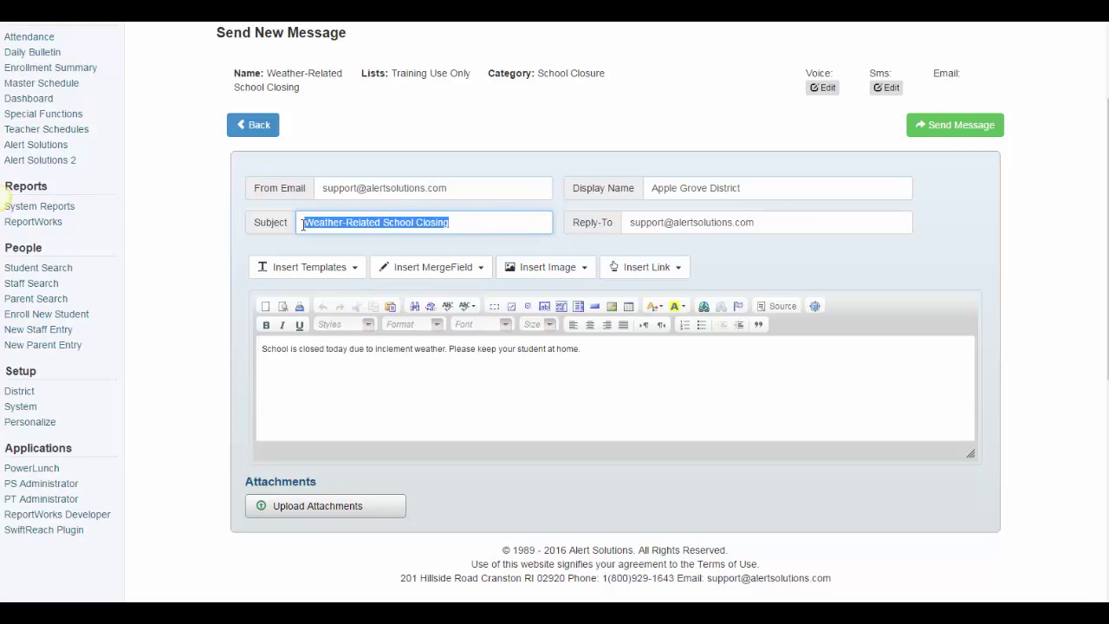
{"action": "left_click", "coordinate": [813, 274]}
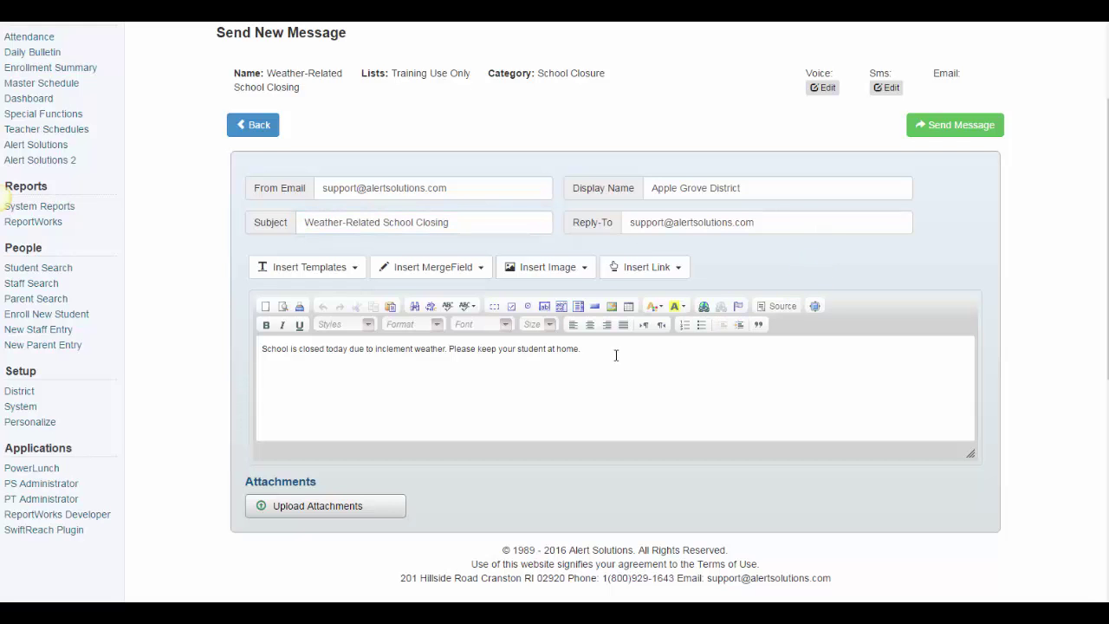
{"action": "left_click_drag", "start_coordinate": [616, 351], "coordinate": [220, 355]}
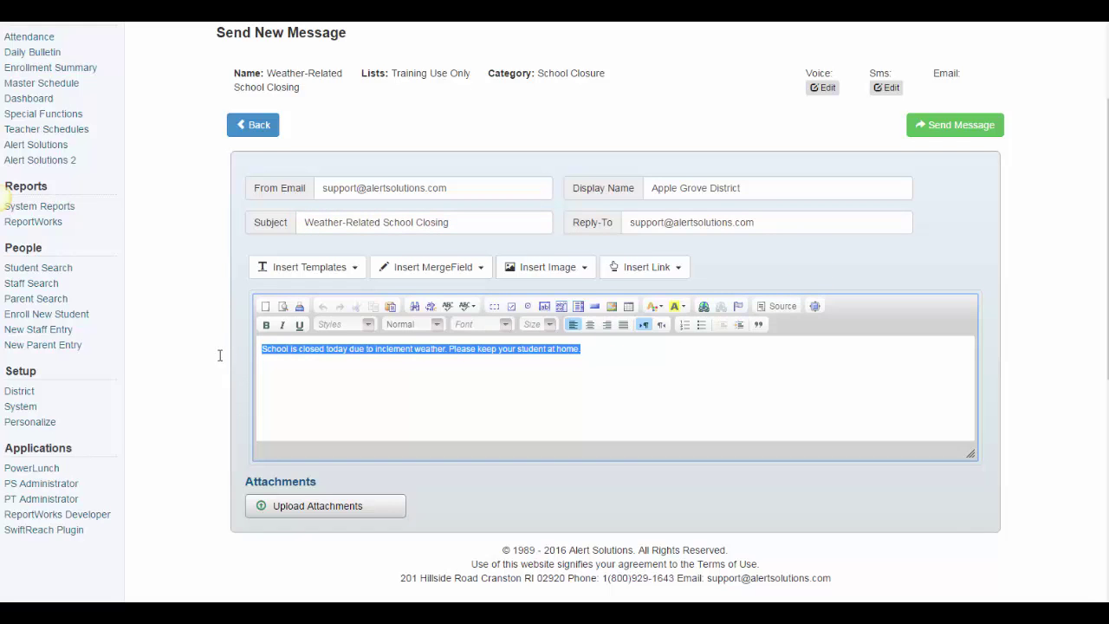
{"action": "left_click", "coordinate": [458, 403]}
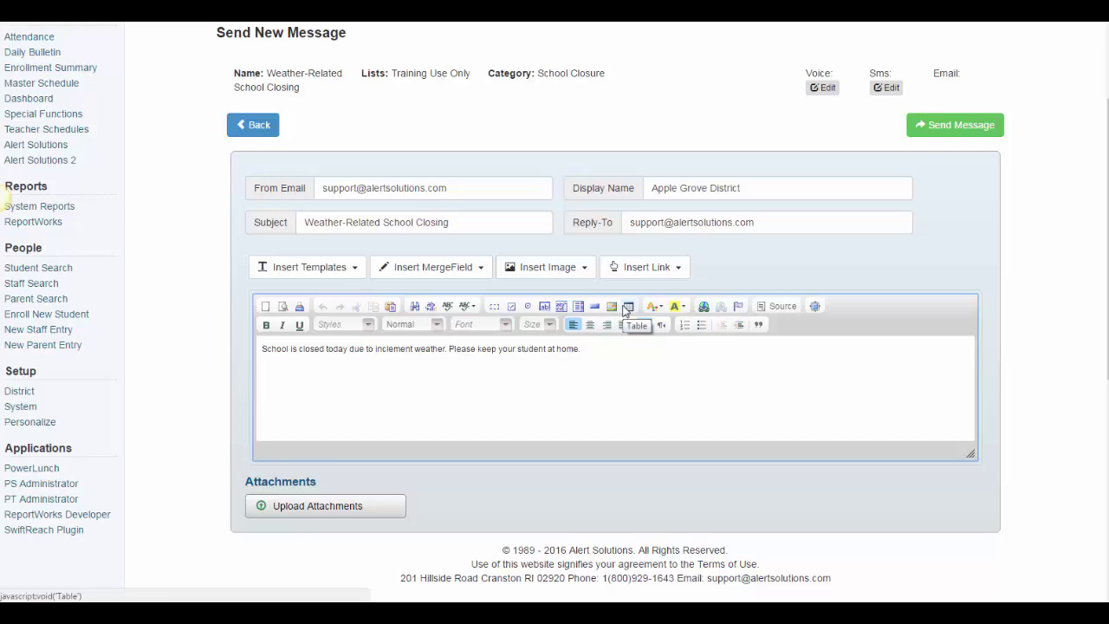
- Look through the templates, merge fields, images and links available for the email body without inserting any
{"action": "left_click", "coordinate": [343, 272]}
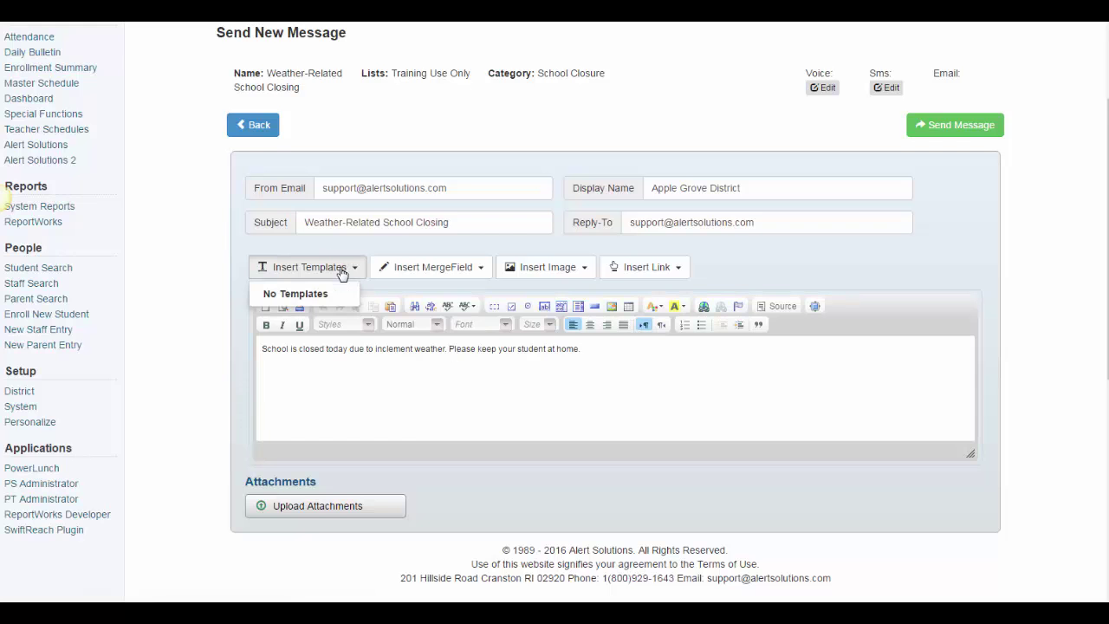
{"action": "left_click", "coordinate": [437, 269]}
{"action": "mouse_move", "coordinate": [499, 305]}
{"action": "left_mouse_down"}
{"action": "mouse_move", "coordinate": [502, 372]}
{"action": "mouse_move", "coordinate": [500, 299]}
{"action": "left_mouse_up"}
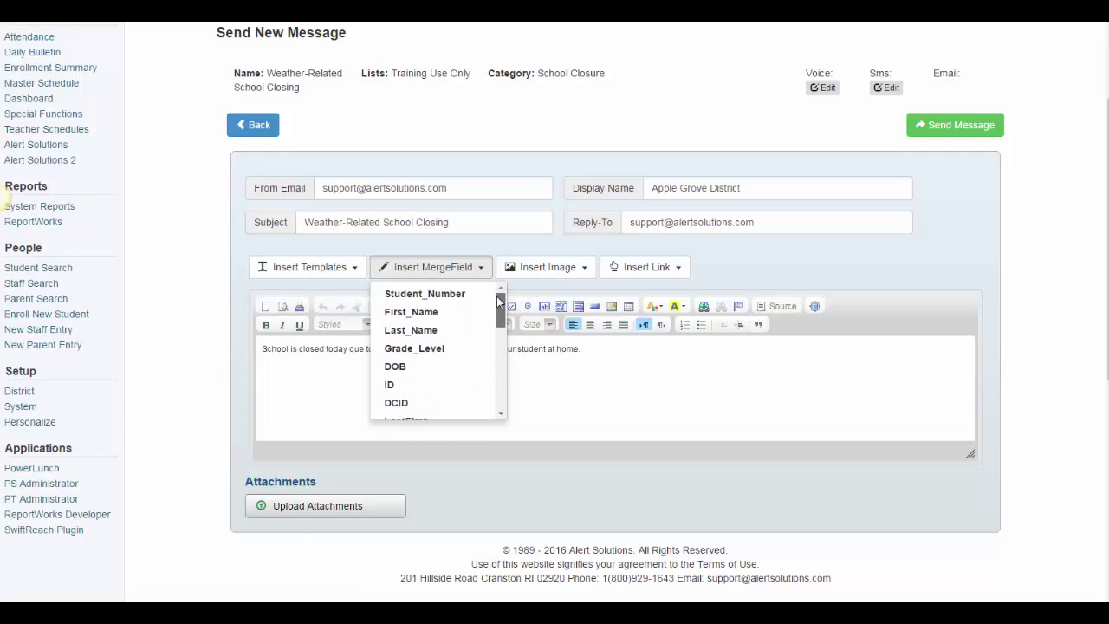
{"action": "left_click", "coordinate": [495, 251]}
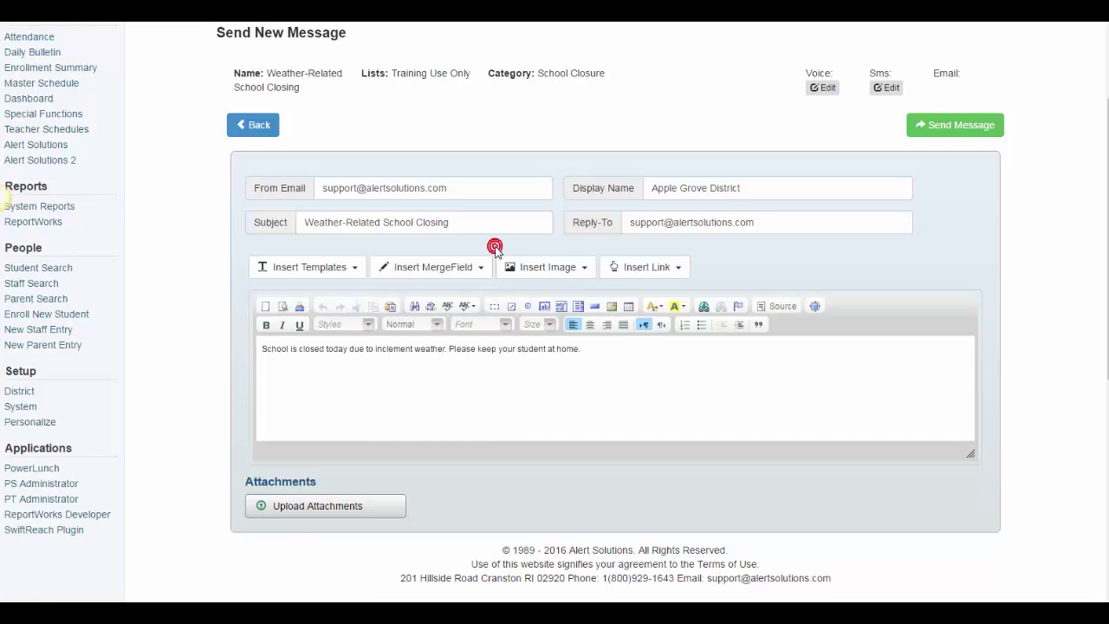
{"action": "left_click", "coordinate": [583, 269]}
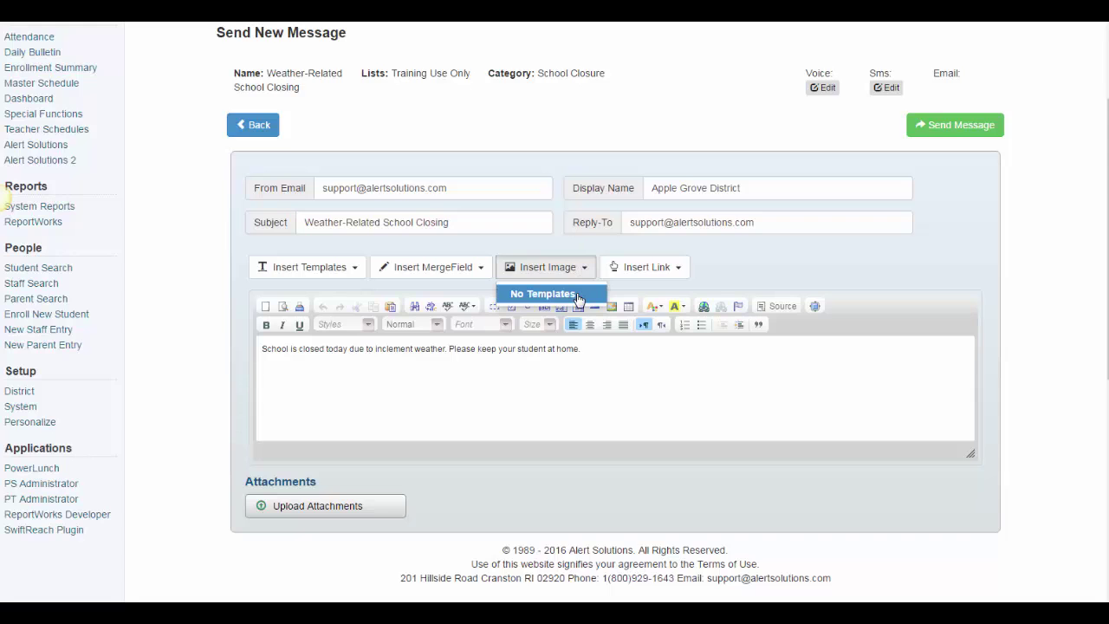
{"action": "left_click", "coordinate": [712, 253]}
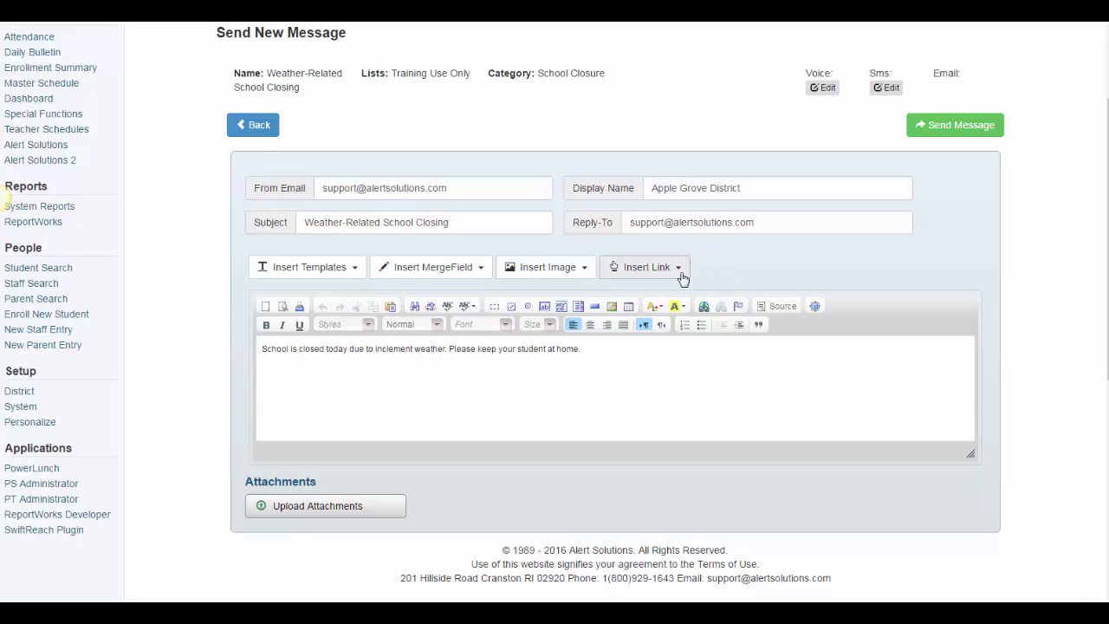
{"action": "left_click", "coordinate": [679, 275]}
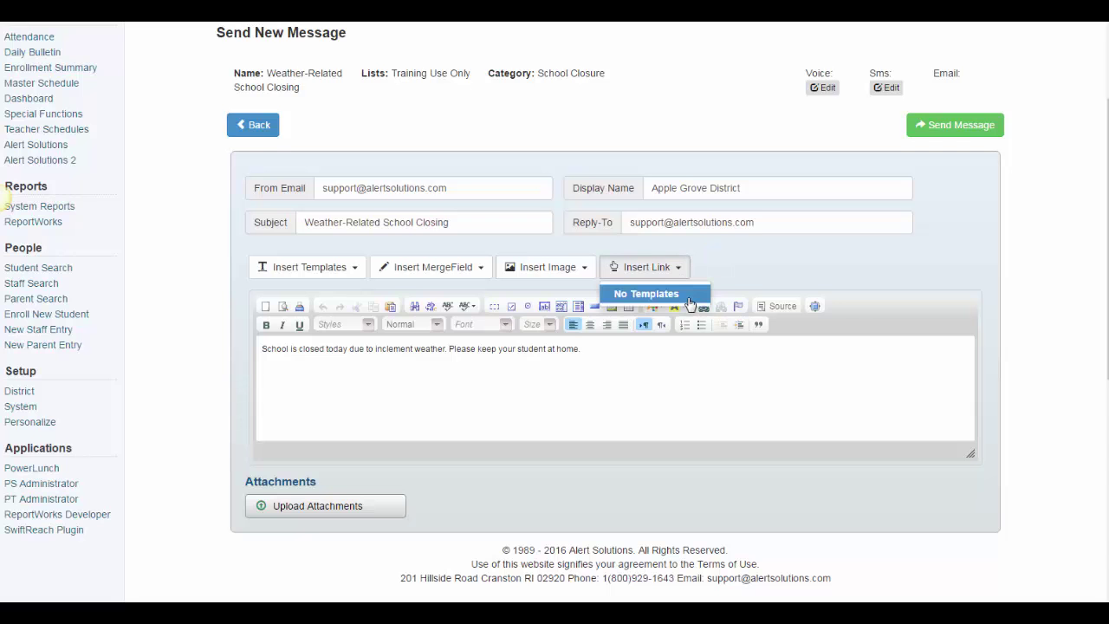
{"action": "left_click", "coordinate": [756, 261]}
- Attach the file "Alert Solutions 2_FillingOutYourDefault Settings.pdf" to the email and check it in the attachments list
{"action": "scroll", "coordinate": [750, 294], "scroll_direction": "down", "scroll_amount": 3}
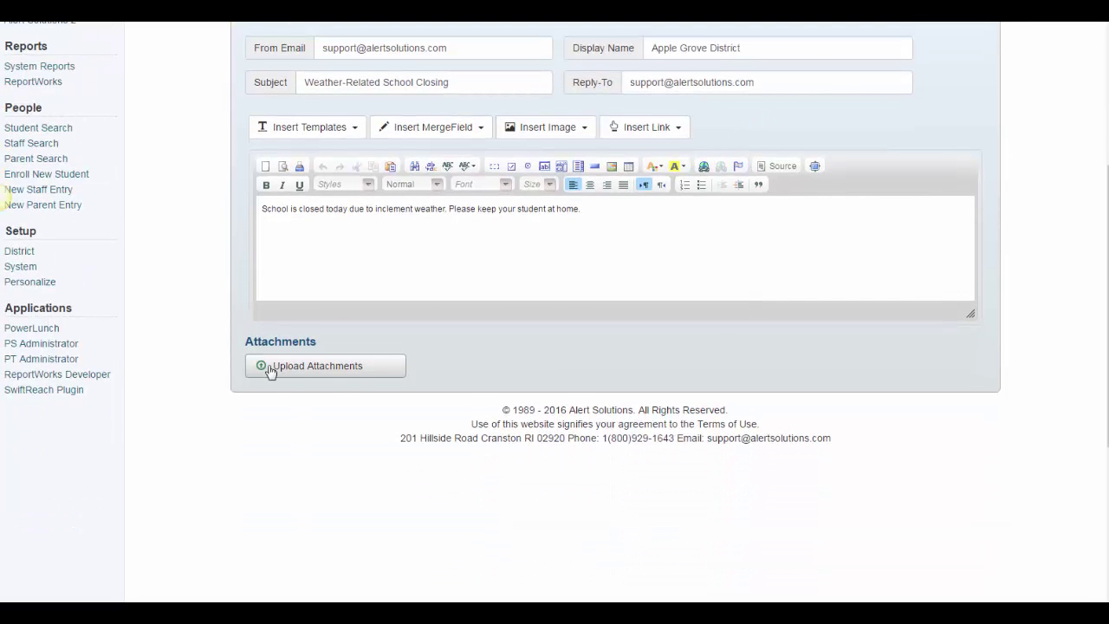
{"action": "left_click", "coordinate": [270, 369]}
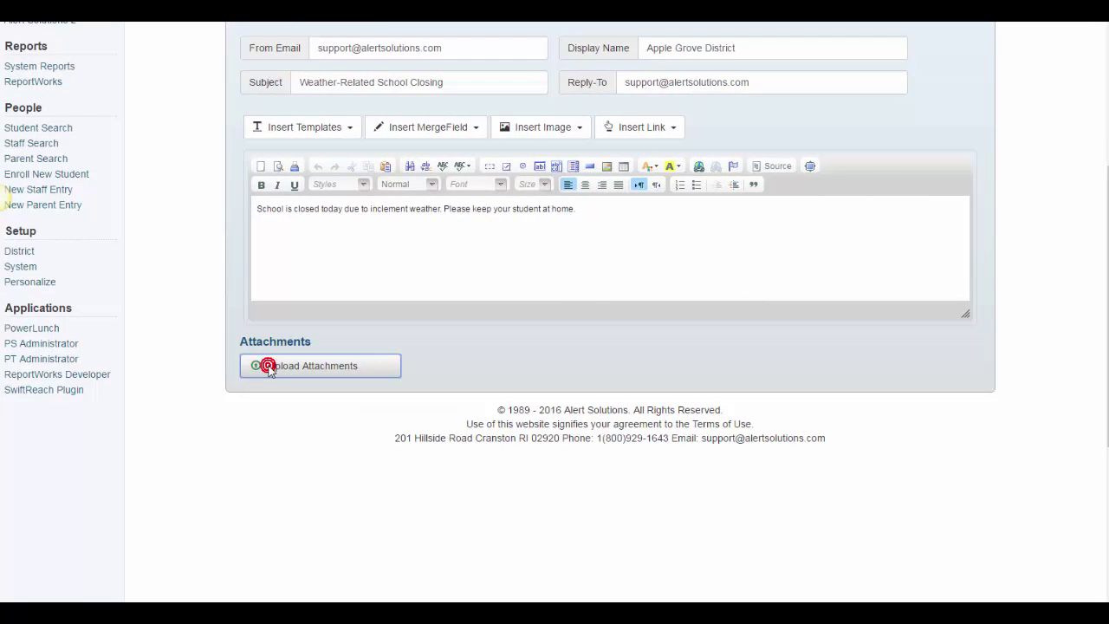
{"action": "scroll", "coordinate": [271, 371], "scroll_direction": "up", "scroll_amount": 3}
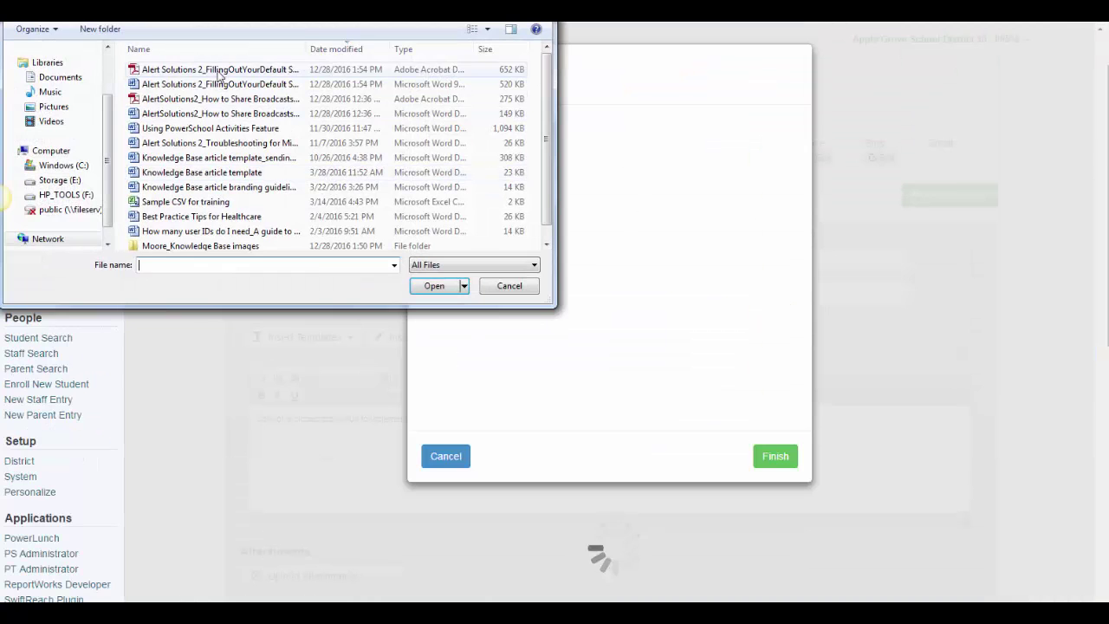
{"action": "left_click", "coordinate": [216, 69]}
{"action": "left_click", "coordinate": [433, 286]}
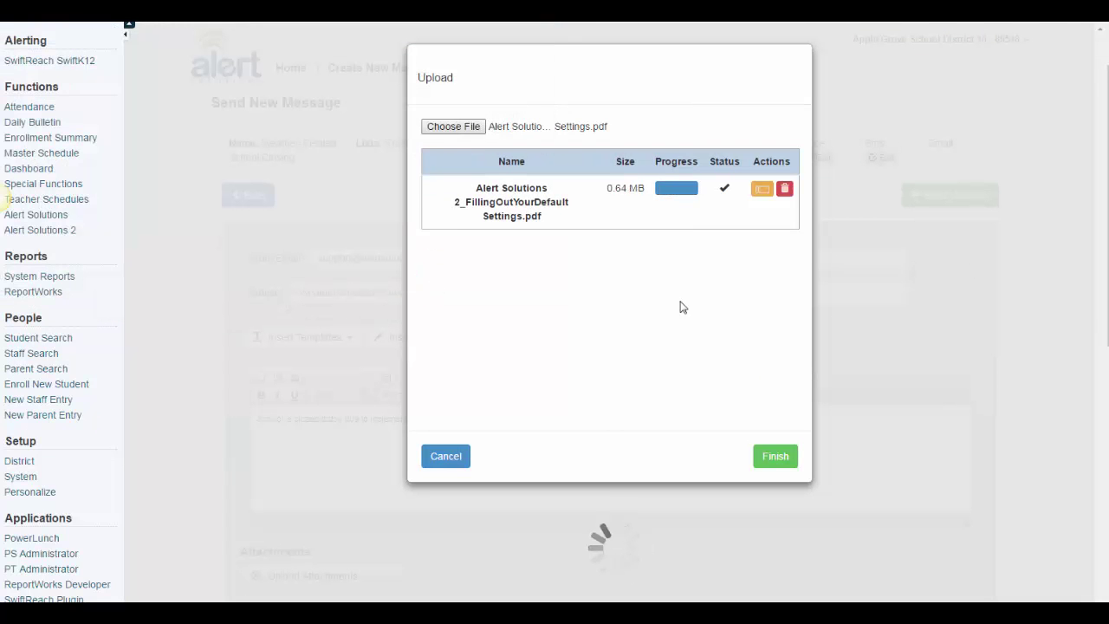
{"action": "left_click", "coordinate": [777, 466]}
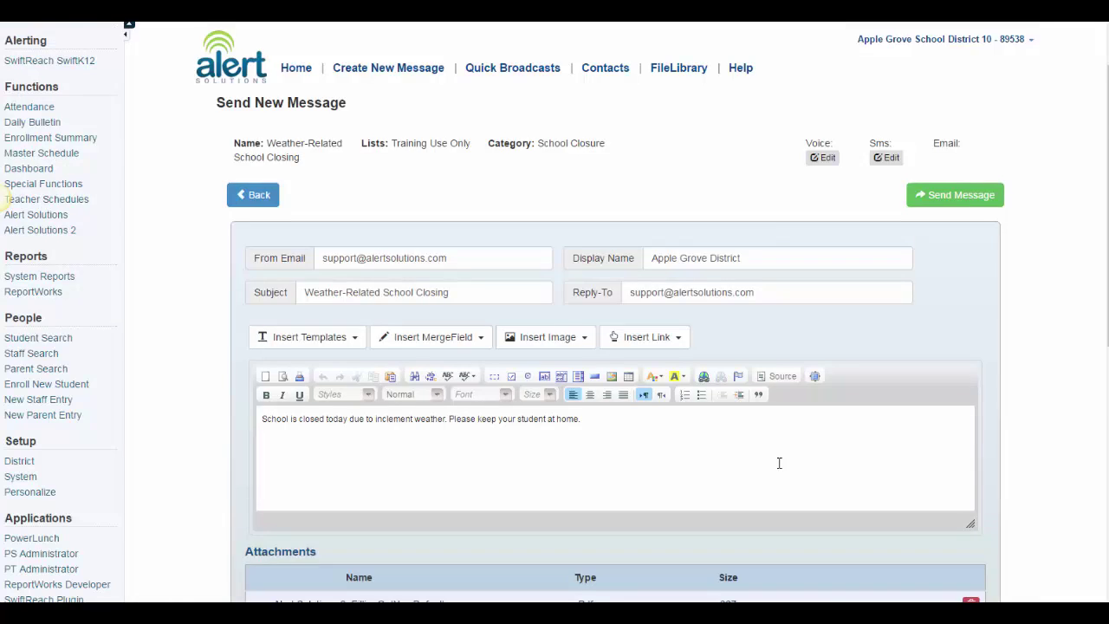
{"action": "scroll", "coordinate": [810, 450], "scroll_direction": "down", "scroll_amount": 3}
{"action": "scroll", "coordinate": [1061, 50], "scroll_direction": "up", "scroll_amount": 3}
- Send the message and choose to share the broadcast on social media
{"action": "left_click", "coordinate": [984, 205]}
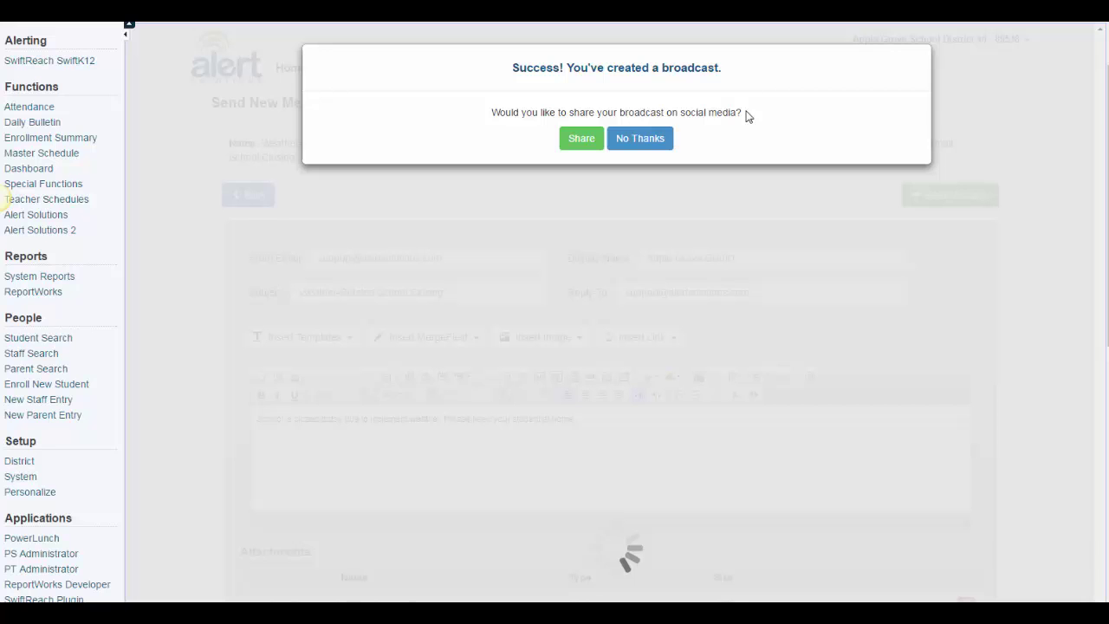
{"action": "left_click_drag", "start_coordinate": [747, 113], "coordinate": [453, 114]}
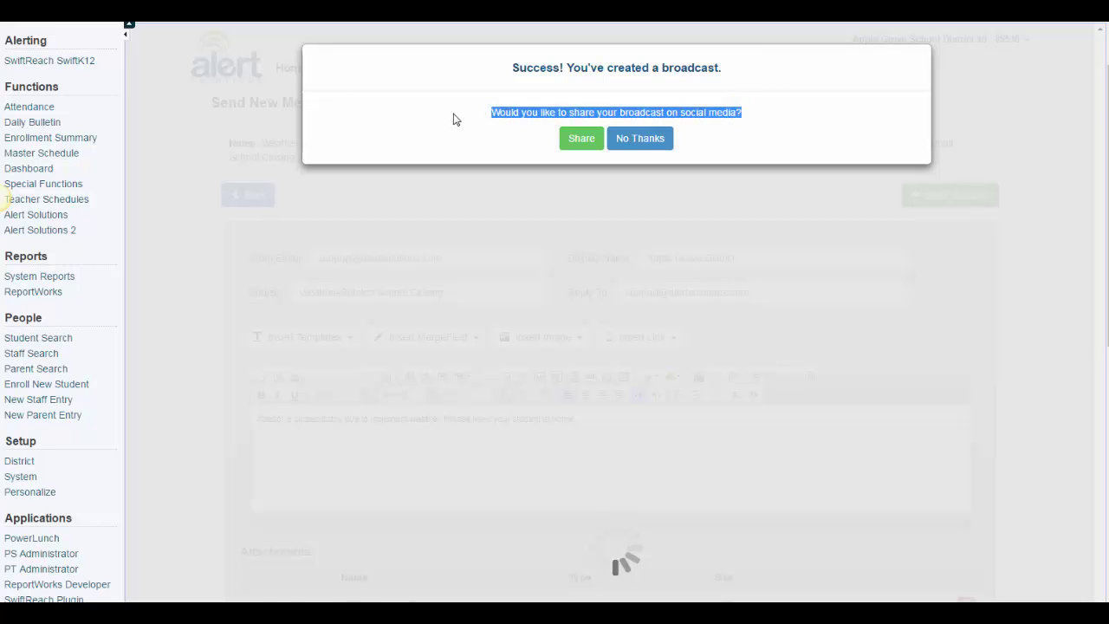
{"action": "left_click", "coordinate": [453, 119]}
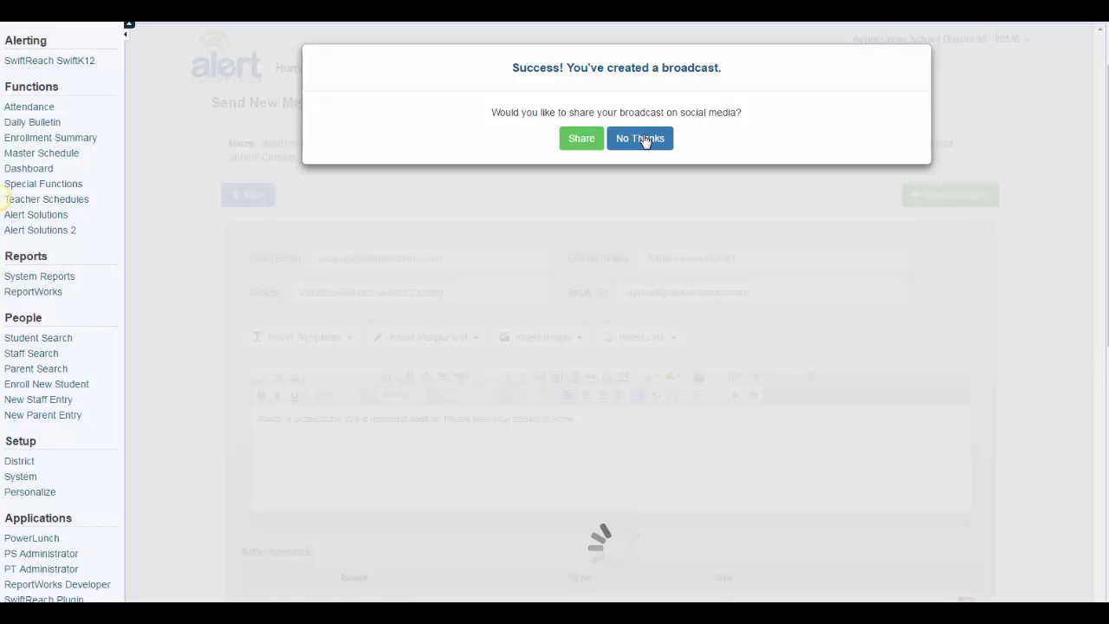
{"action": "left_click", "coordinate": [581, 139]}
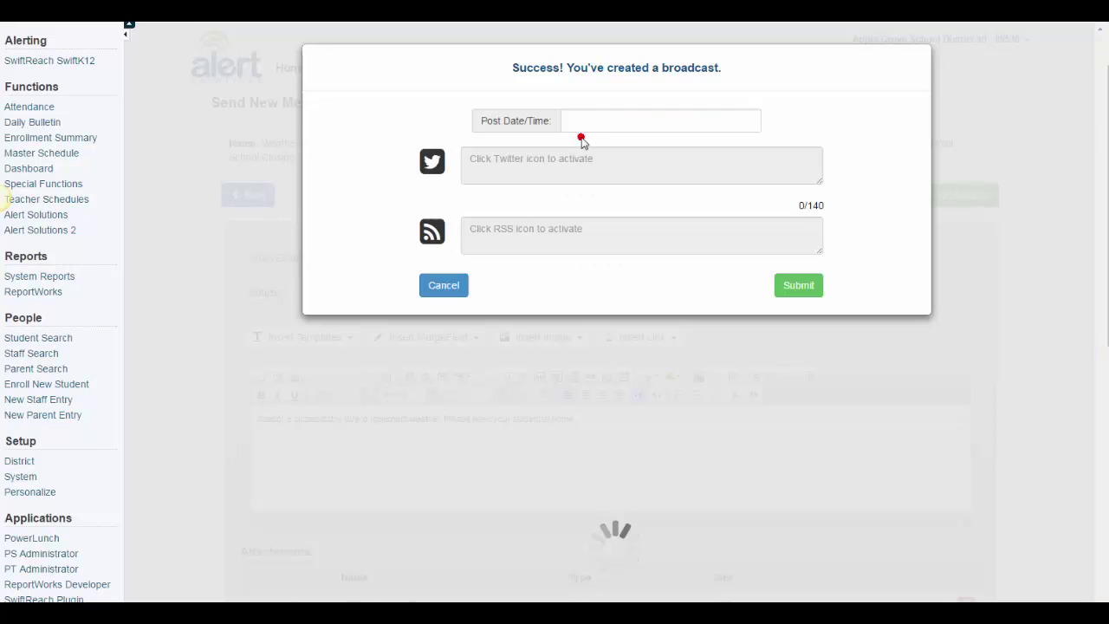